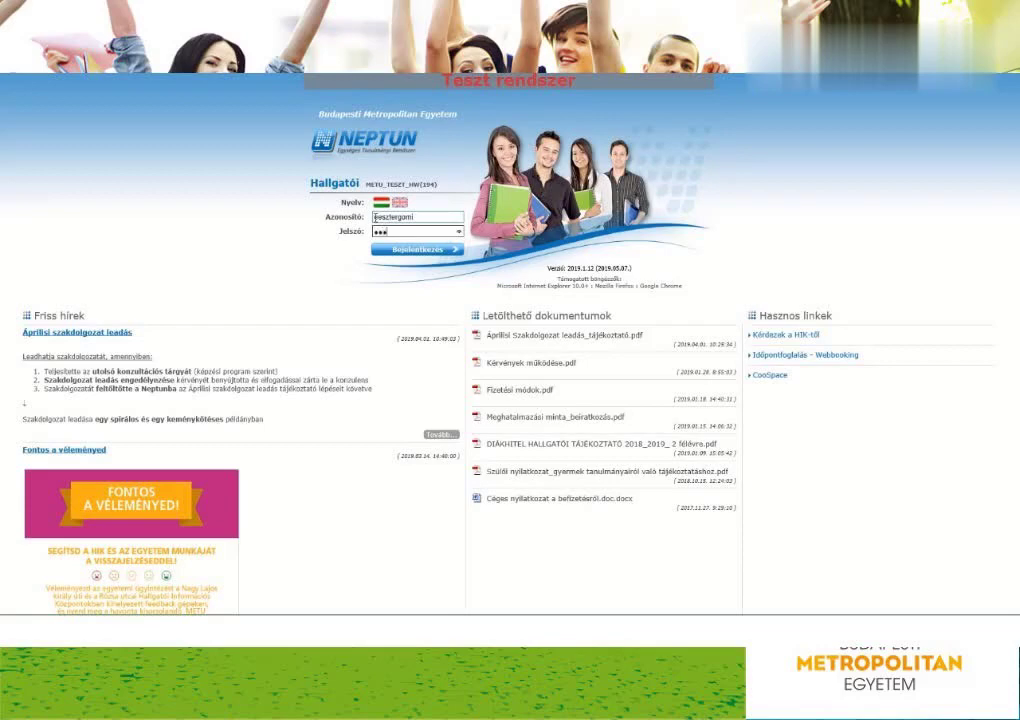
# Step: Log in to the student portal and list the 2018/19/2 exams for EU integrációs ismeretek (BN-EUINTI-04-EA) on the exam registration page
pyautogui.press('Return')
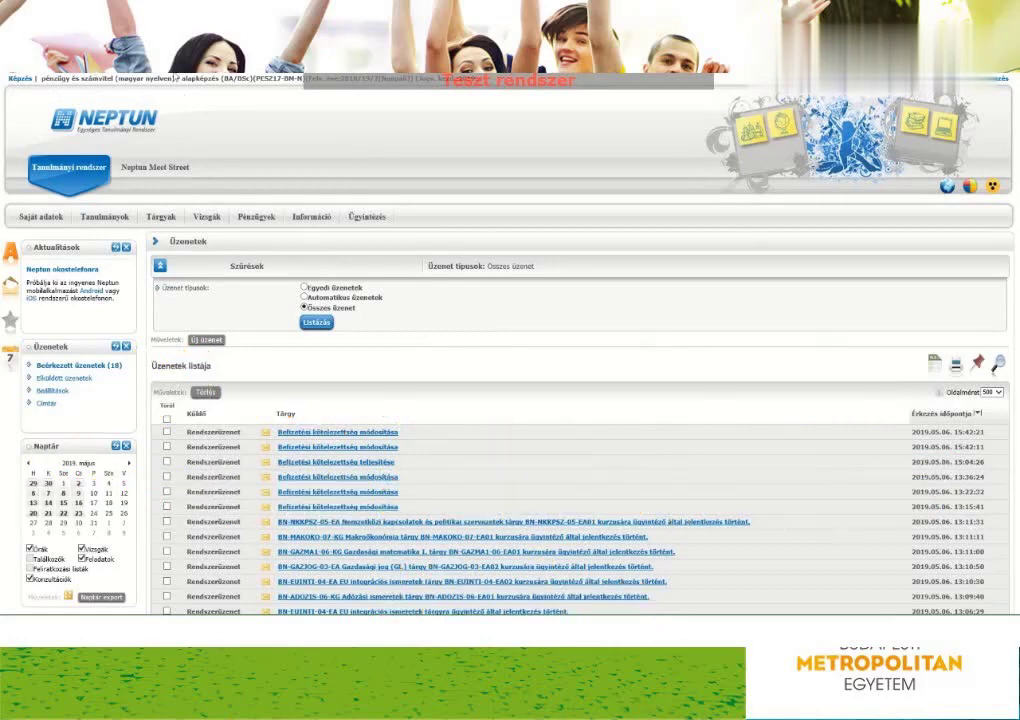
pyautogui.click(216, 234)
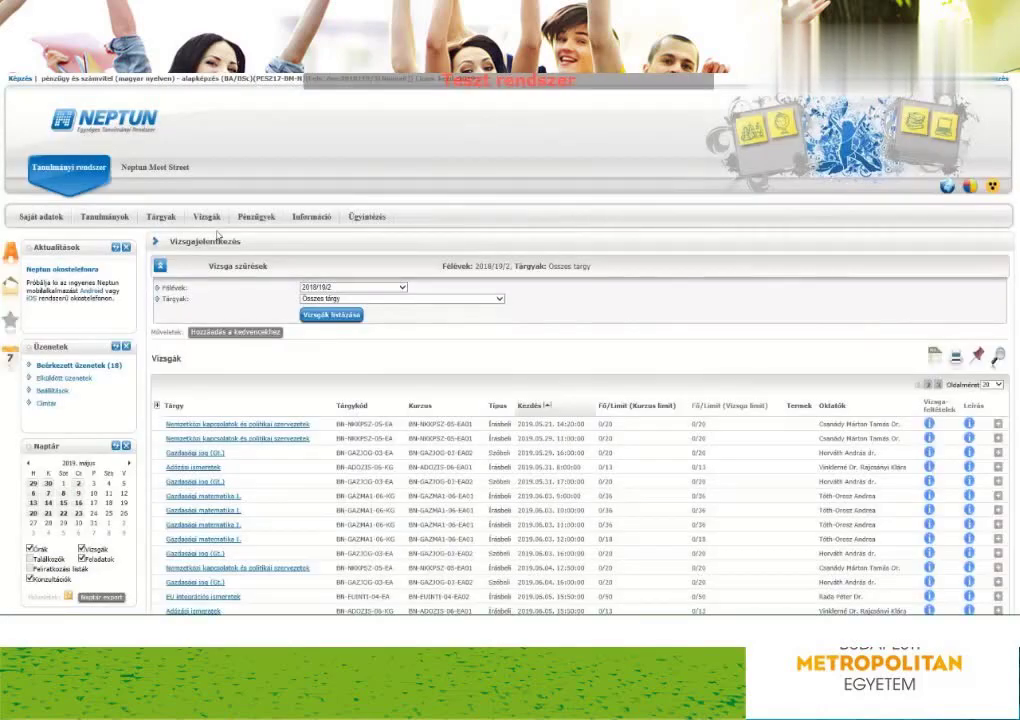
pyautogui.click(497, 298)
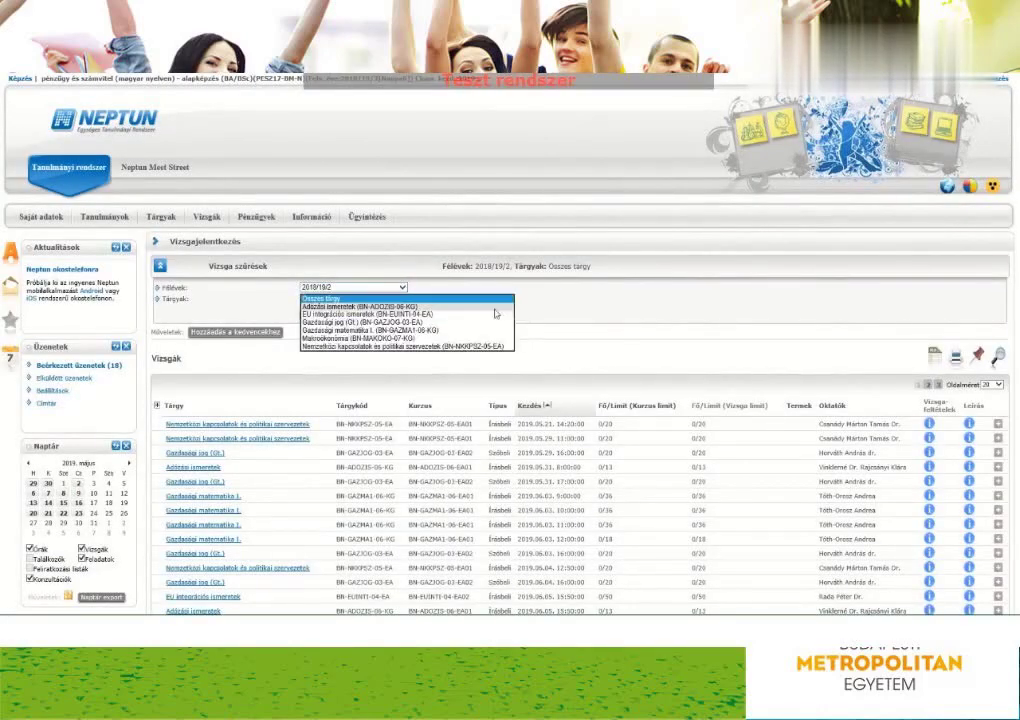
pyautogui.click(495, 313)
pyautogui.click(348, 318)
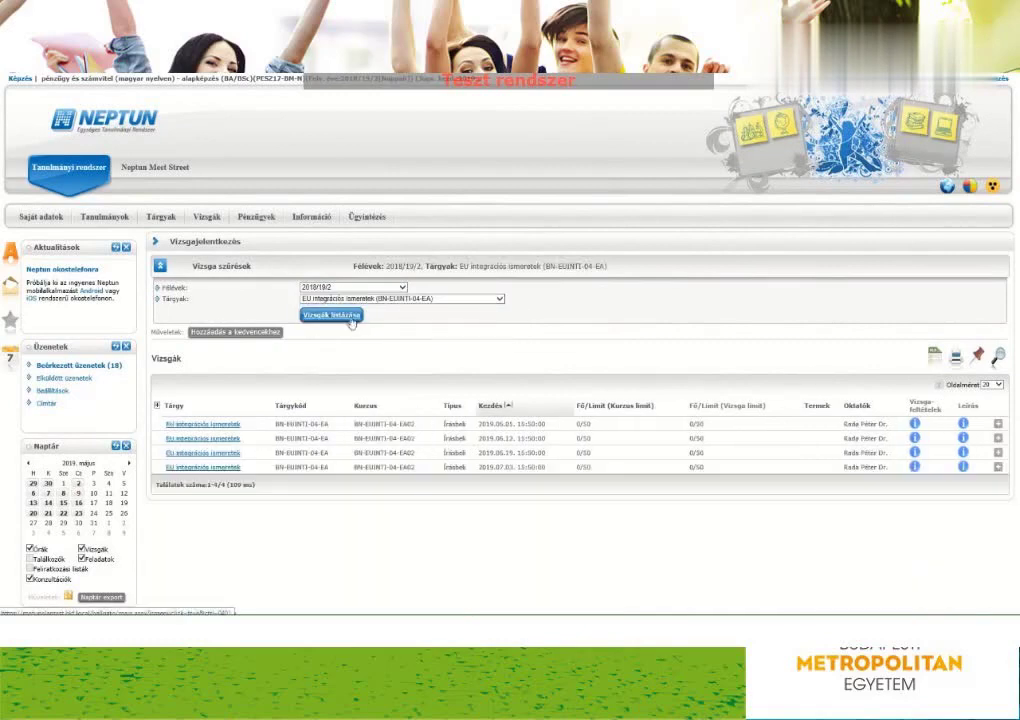
# Step: Register for the EU integrációs ismeretek exam on 2019.06.05. at 15:50
pyautogui.click(997, 424)
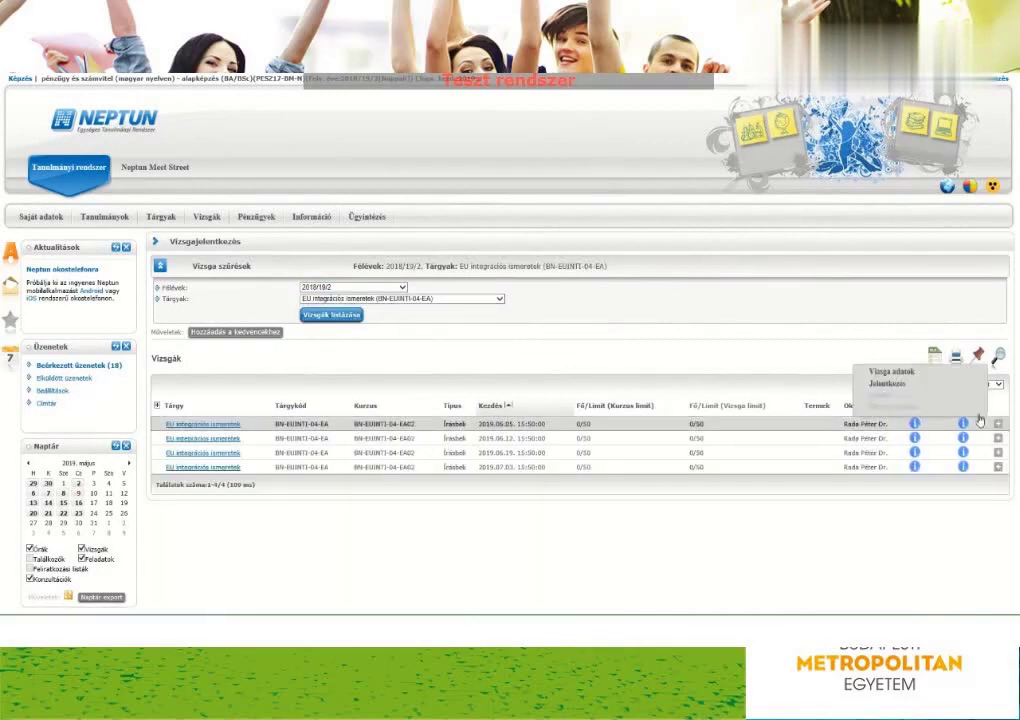
pyautogui.click(907, 390)
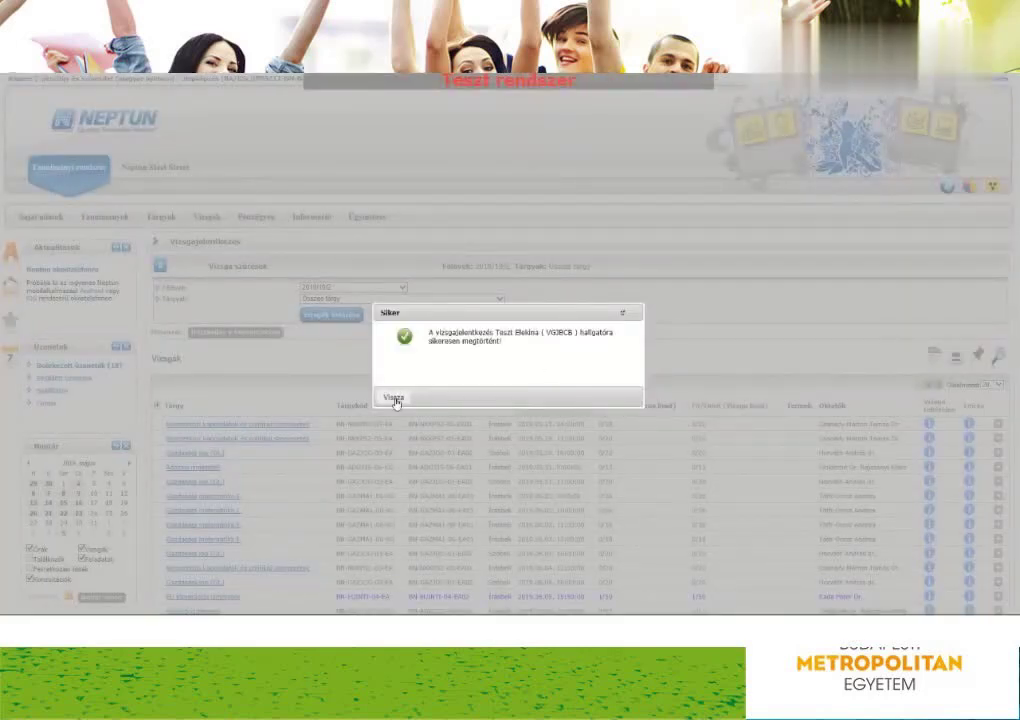
pyautogui.click(394, 399)
# Step: Filter the exams to Nemzetközi kapcsolatok és politikai szervezetek and register for the one on 2019.05.21. at 14:20
pyautogui.click(496, 298)
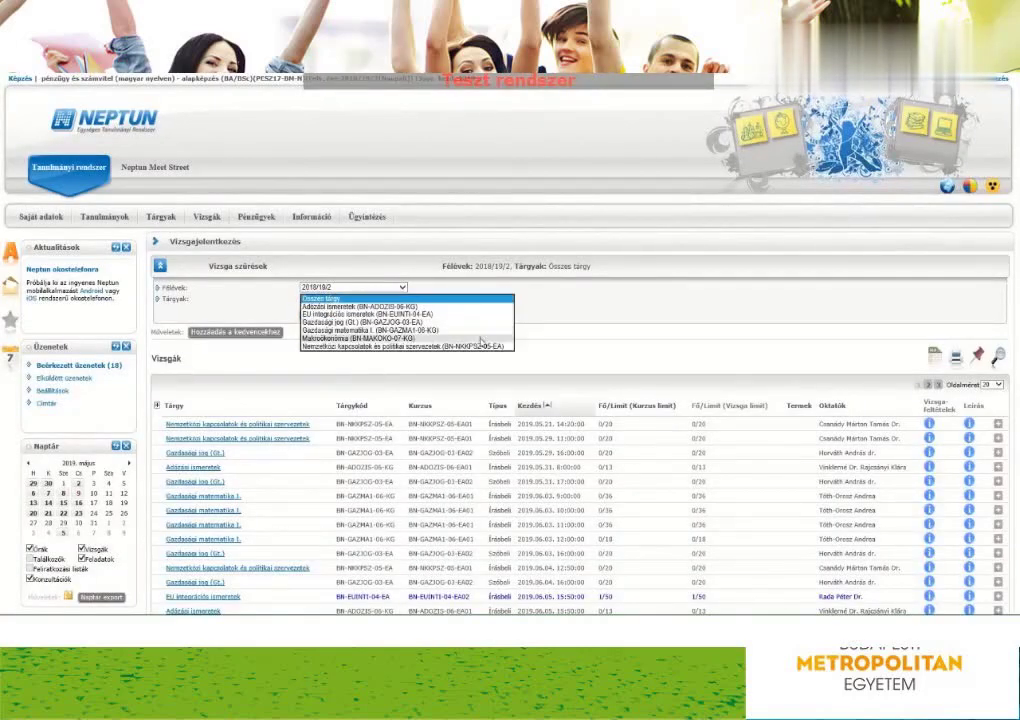
pyautogui.click(480, 346)
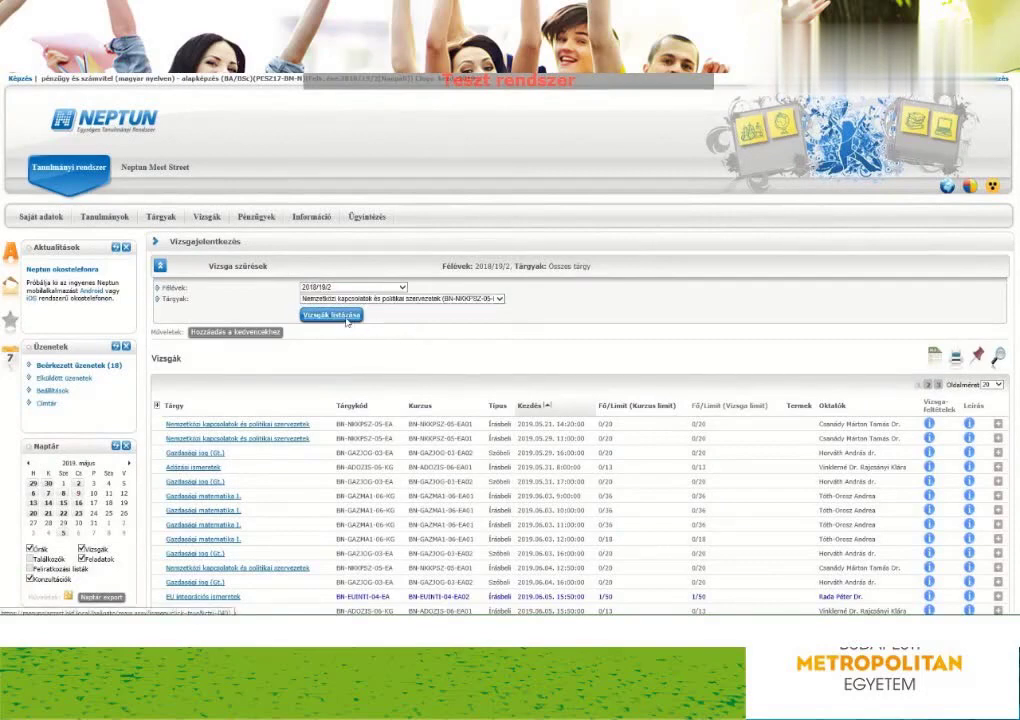
pyautogui.click(347, 321)
pyautogui.click(997, 423)
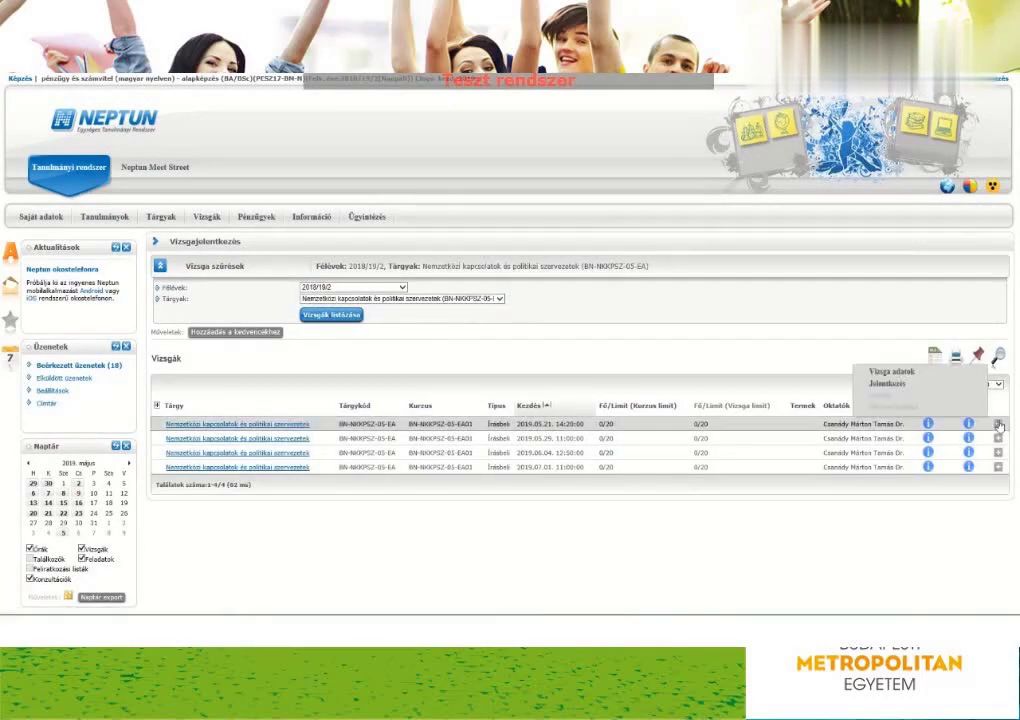
pyautogui.click(924, 386)
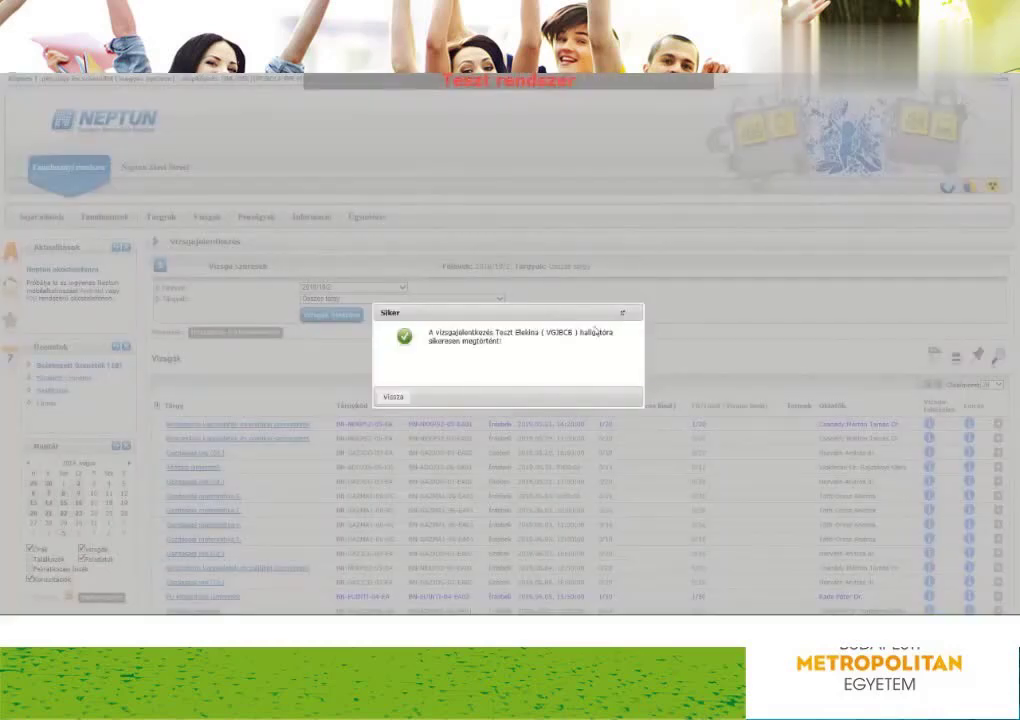
pyautogui.click(392, 396)
# Step: Among the registered exams, swap the Nemzetközi kapcsolatok és politikai szervezetek exam to the 2019.06.04. 12:50 date
pyautogui.moveTo(207, 220)
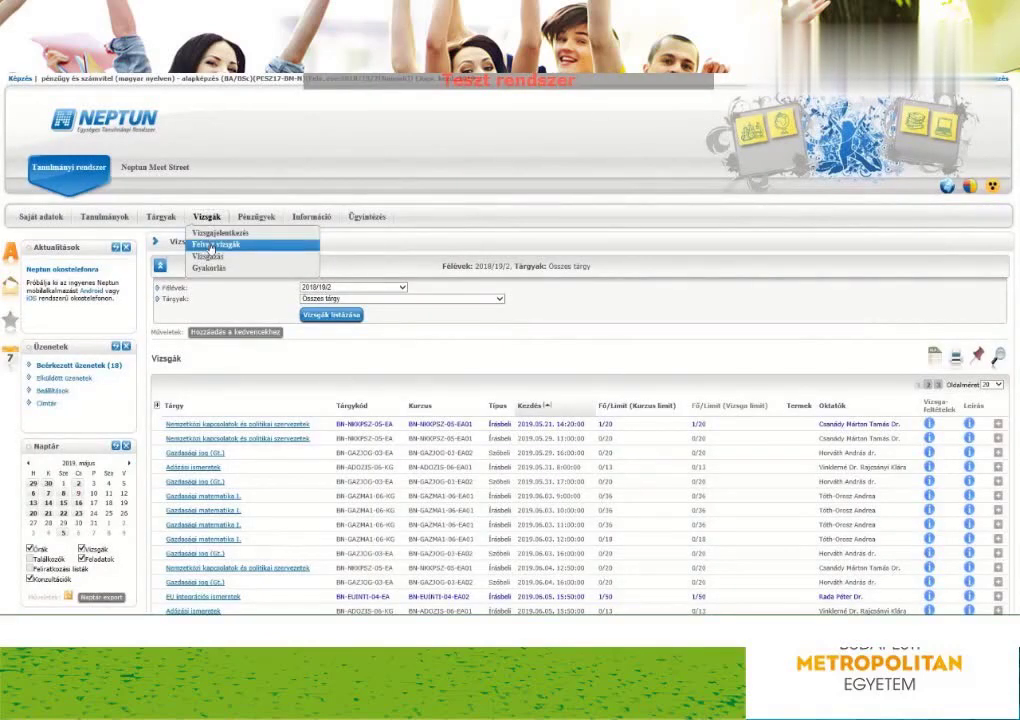
pyautogui.click(210, 246)
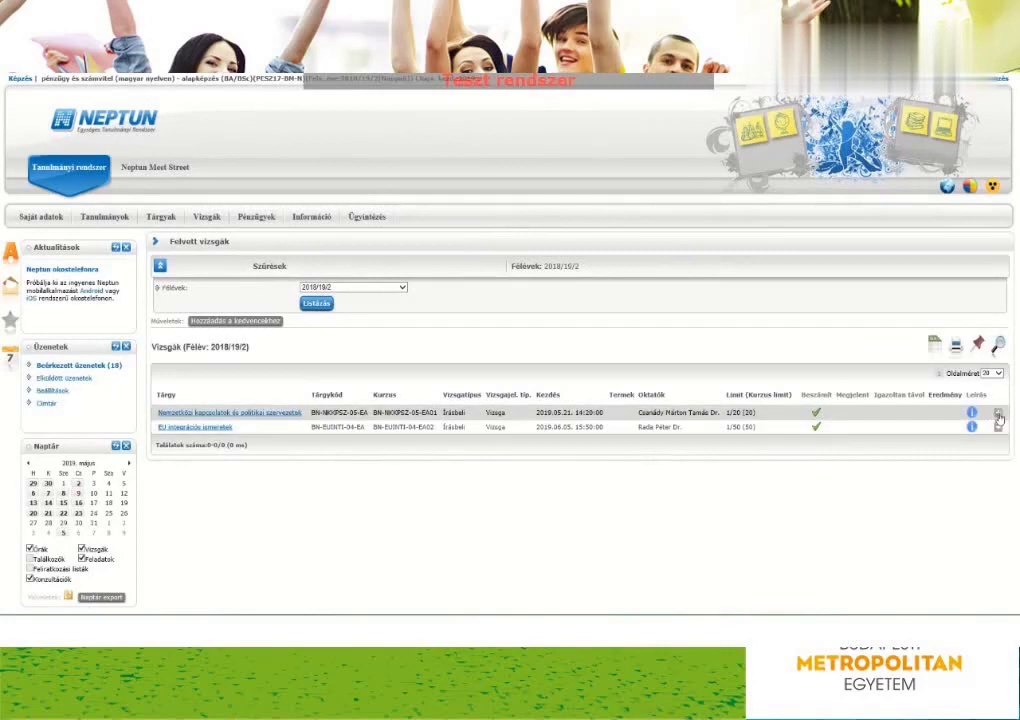
pyautogui.click(998, 418)
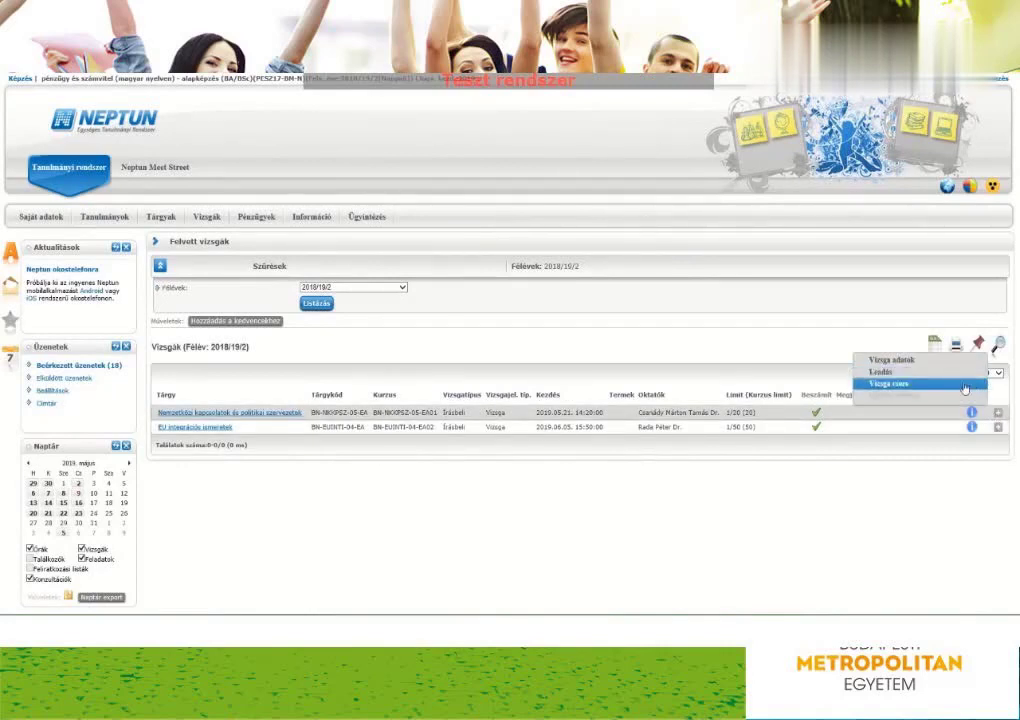
pyautogui.click(965, 386)
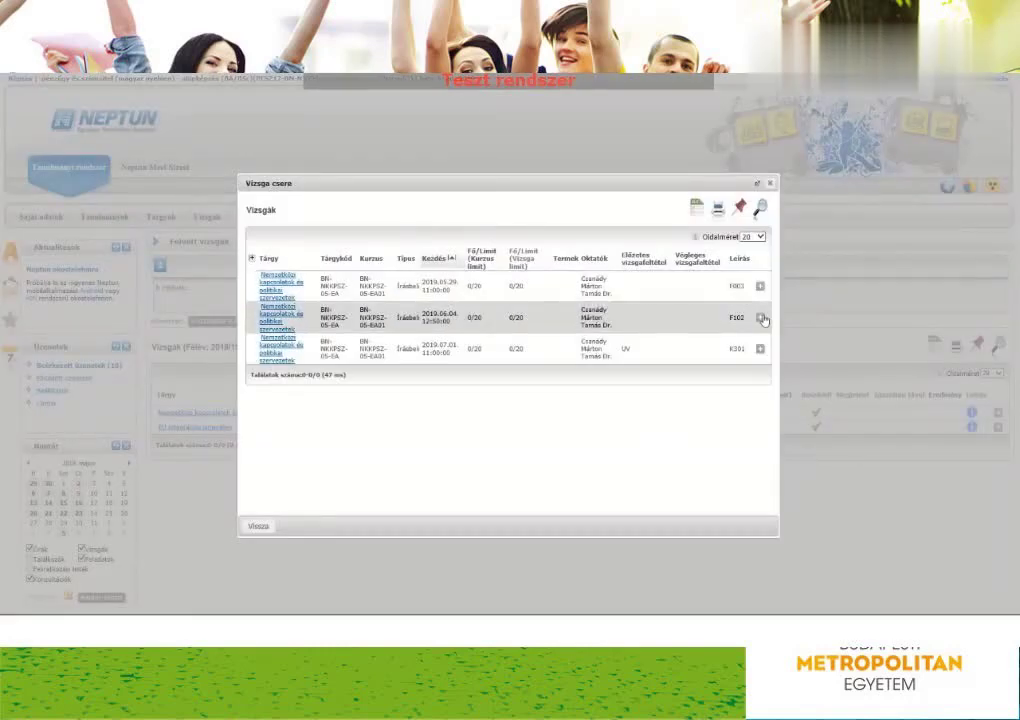
pyautogui.click(761, 318)
pyautogui.click(676, 294)
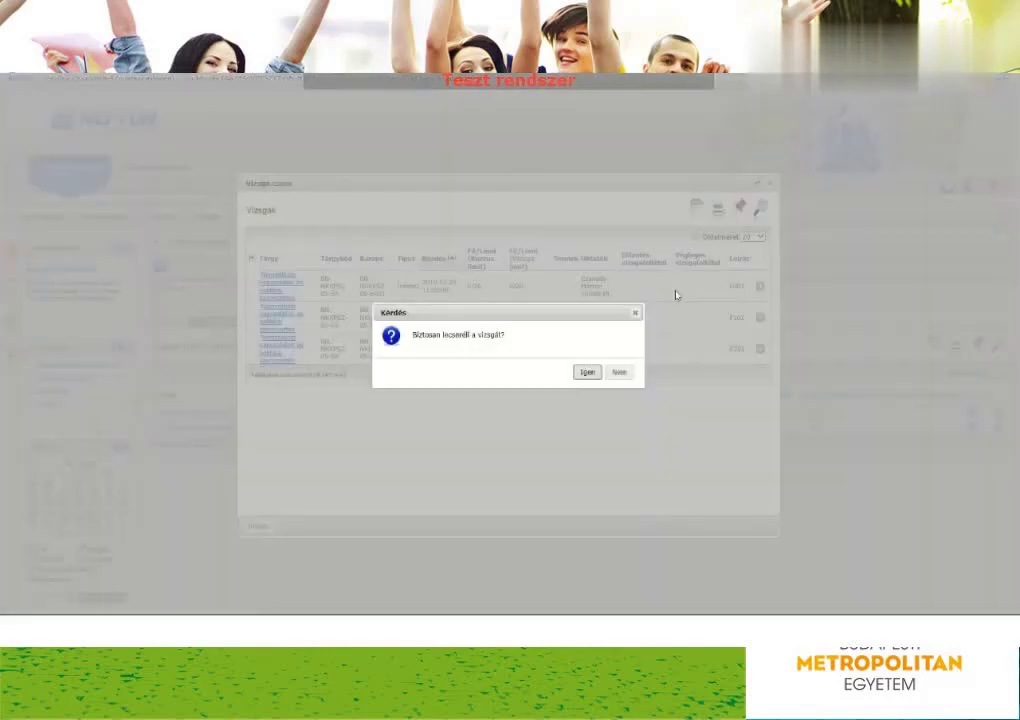
pyautogui.click(586, 373)
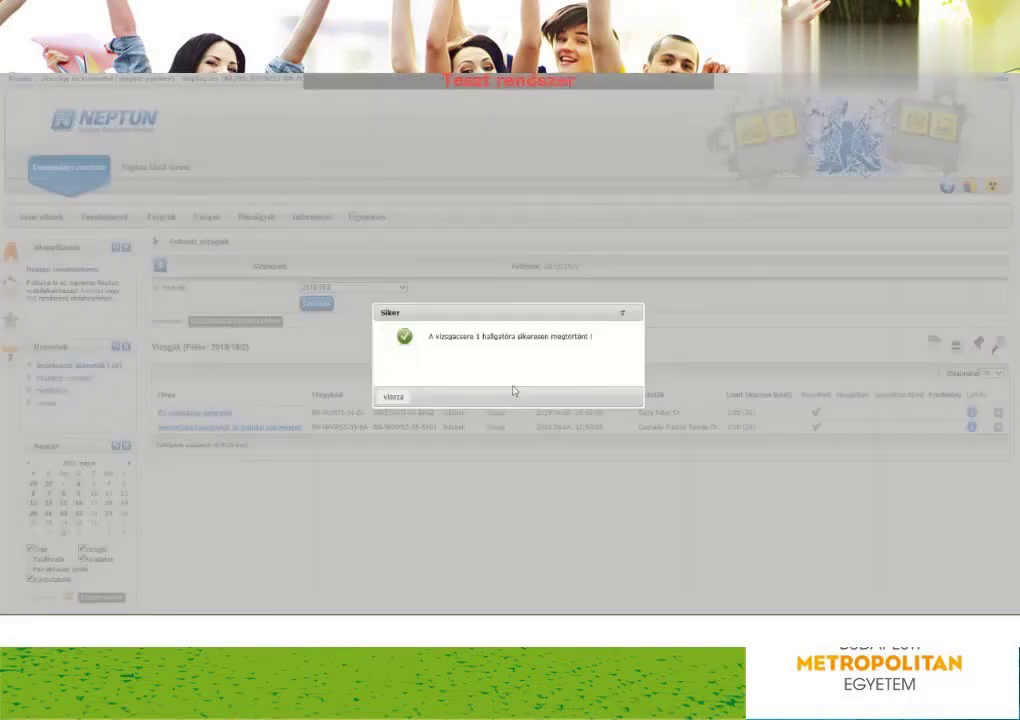
pyautogui.click(392, 396)
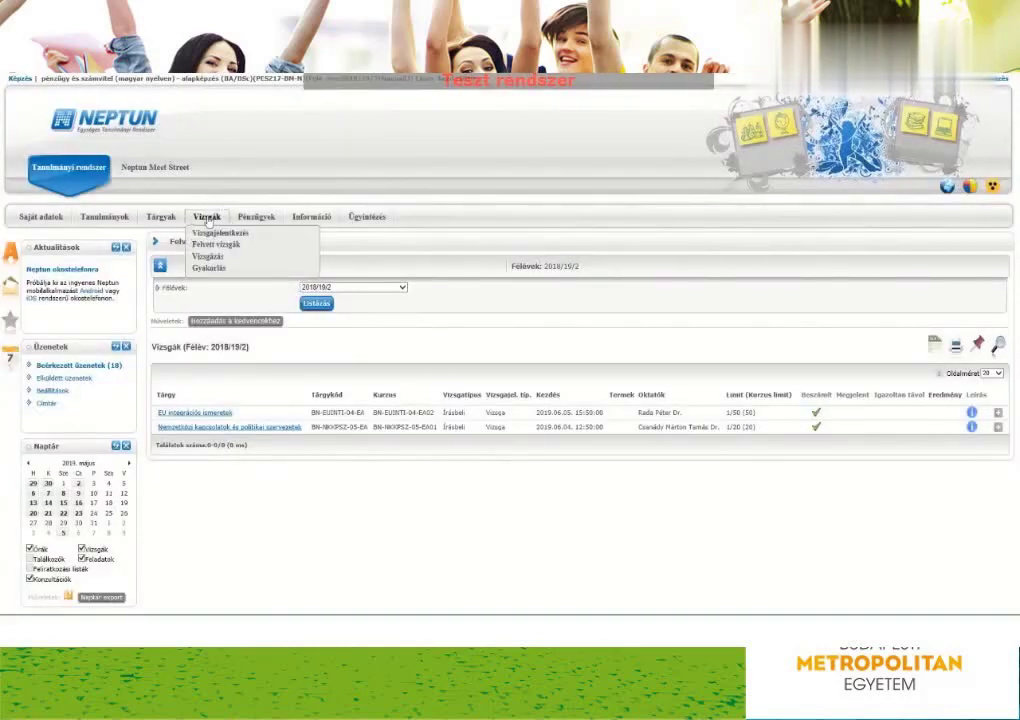
# Step: Try to register for the Gazdasági matematika I. (BN-GAZMA1-06-KG) exam on 2019.06.03. at 9:00
pyautogui.click(214, 234)
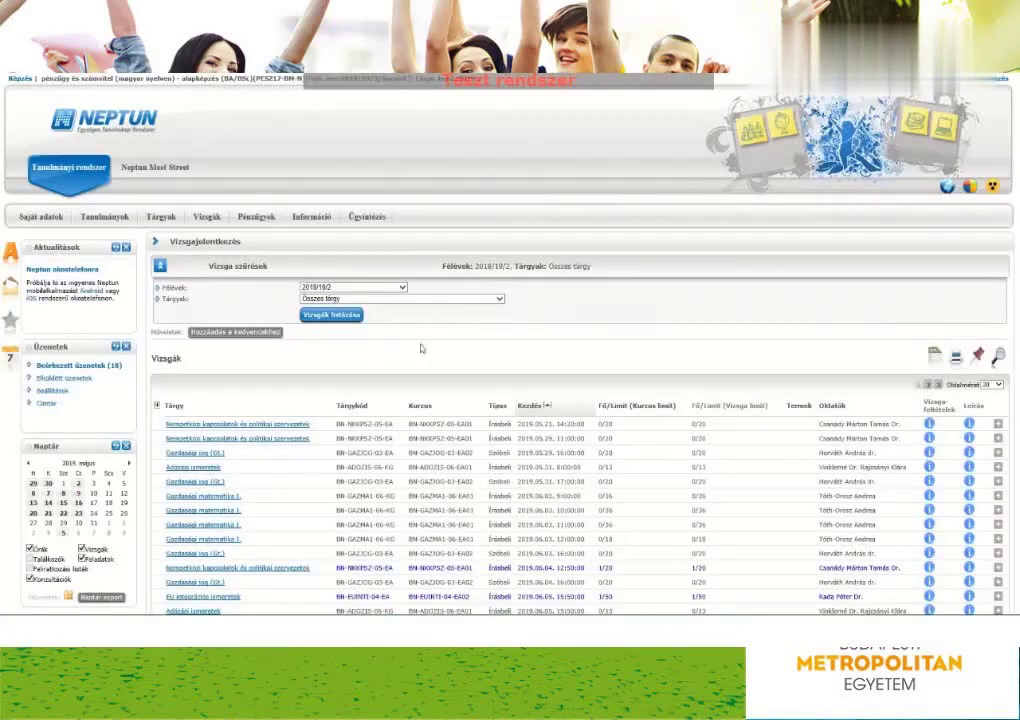
pyautogui.click(499, 299)
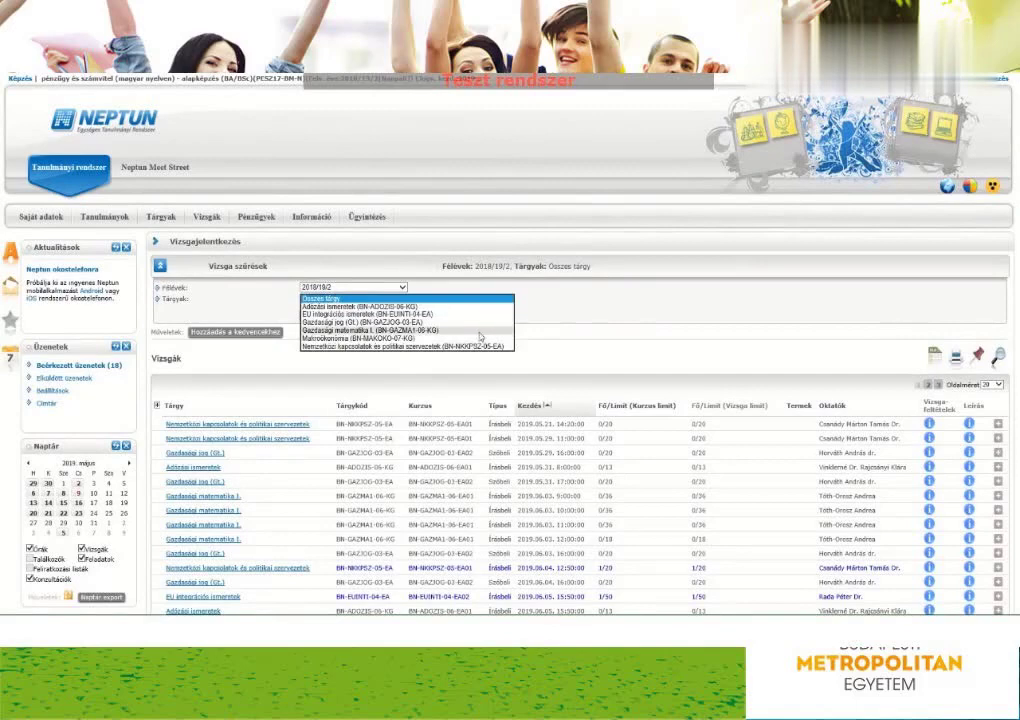
pyautogui.click(479, 331)
pyautogui.click(325, 317)
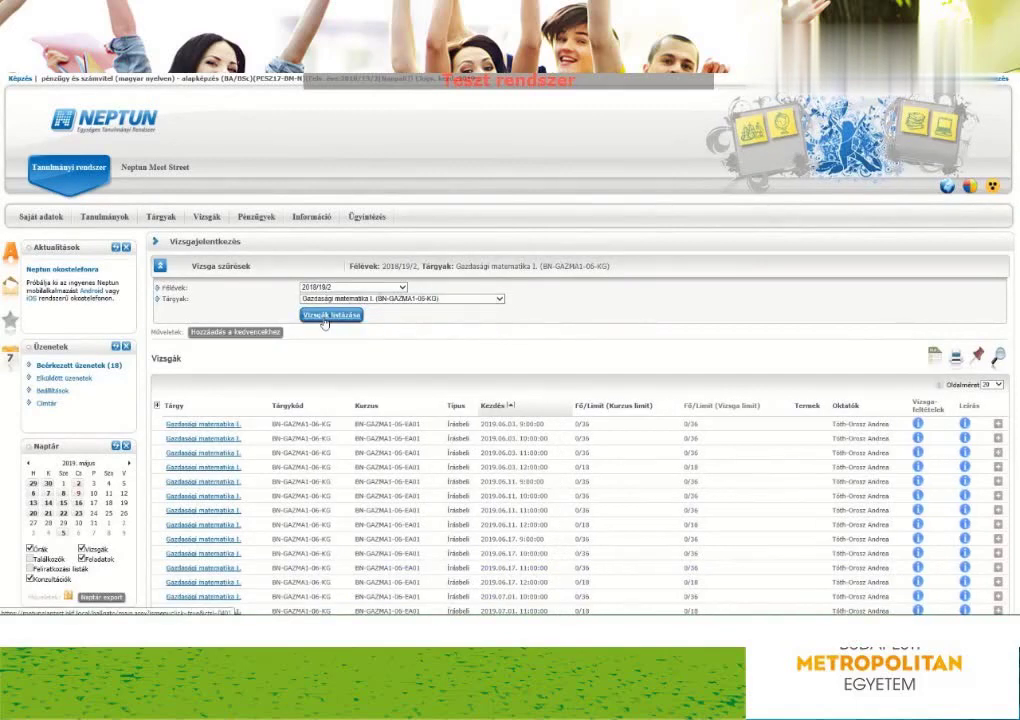
pyautogui.click(1001, 428)
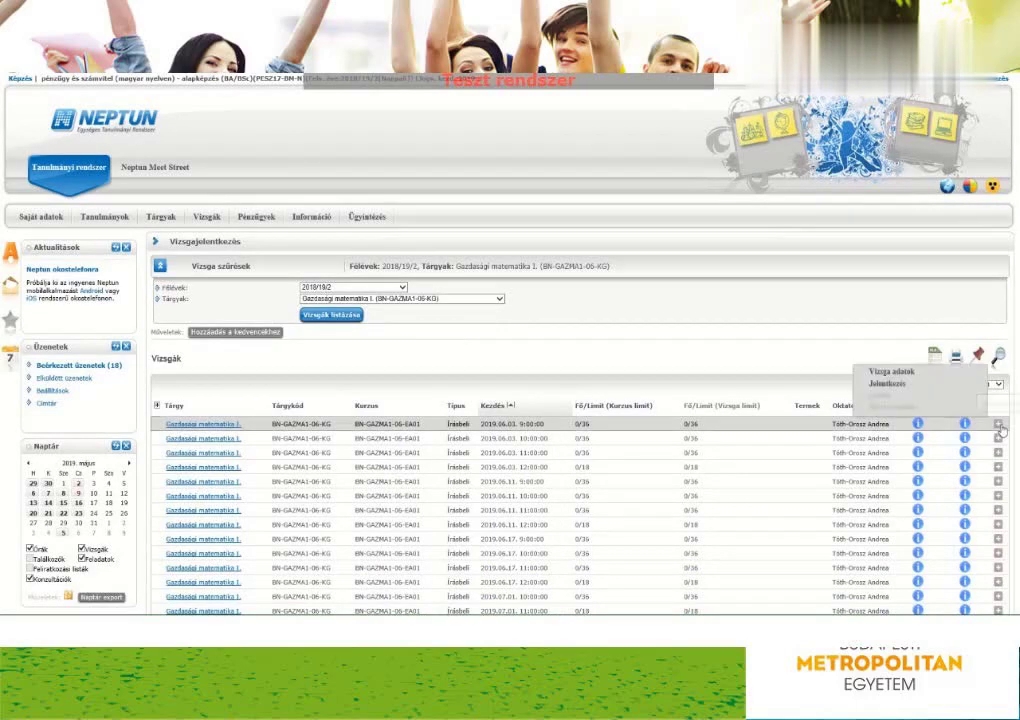
pyautogui.click(897, 391)
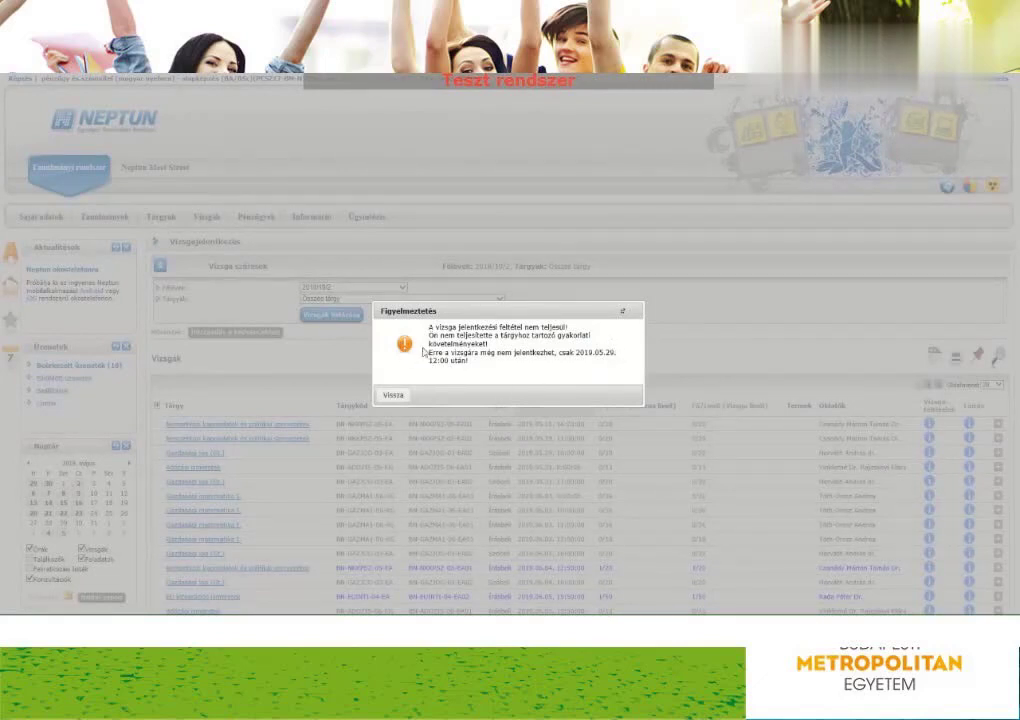
pyautogui.click(393, 394)
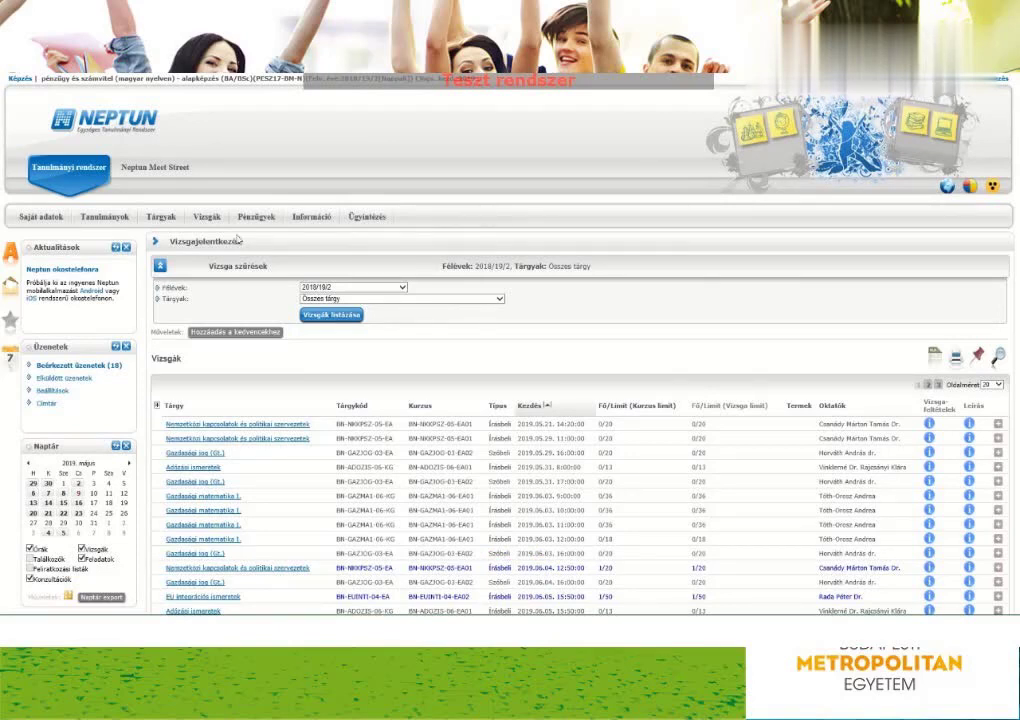
# Step: List the payment items of all semesters with the status Aktív
pyautogui.moveTo(250, 230)
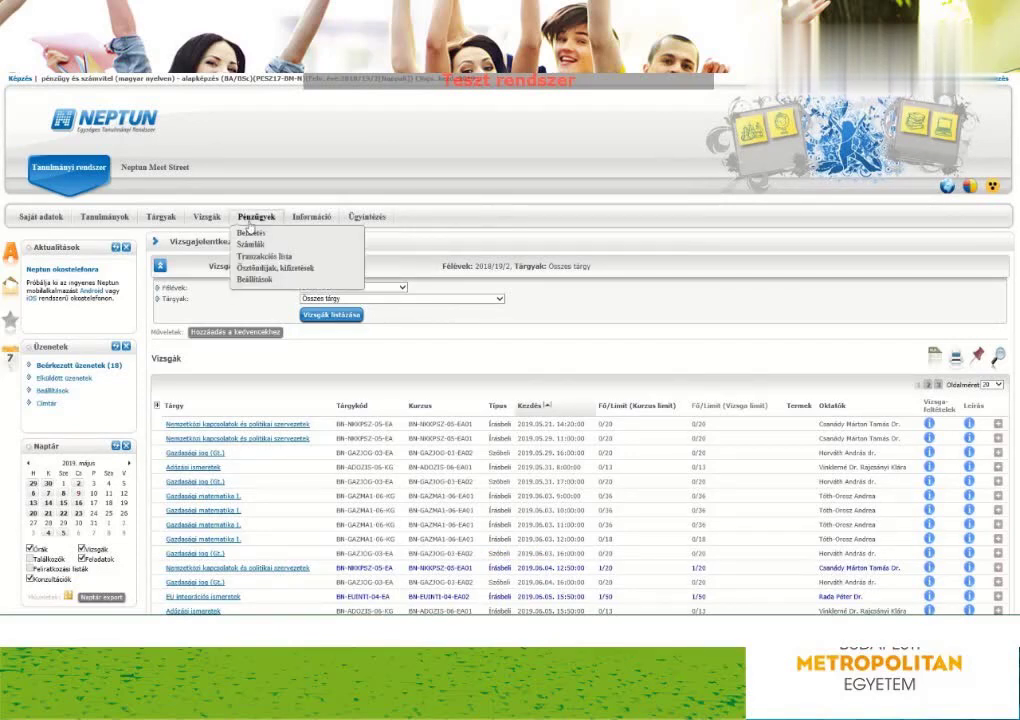
pyautogui.click(250, 240)
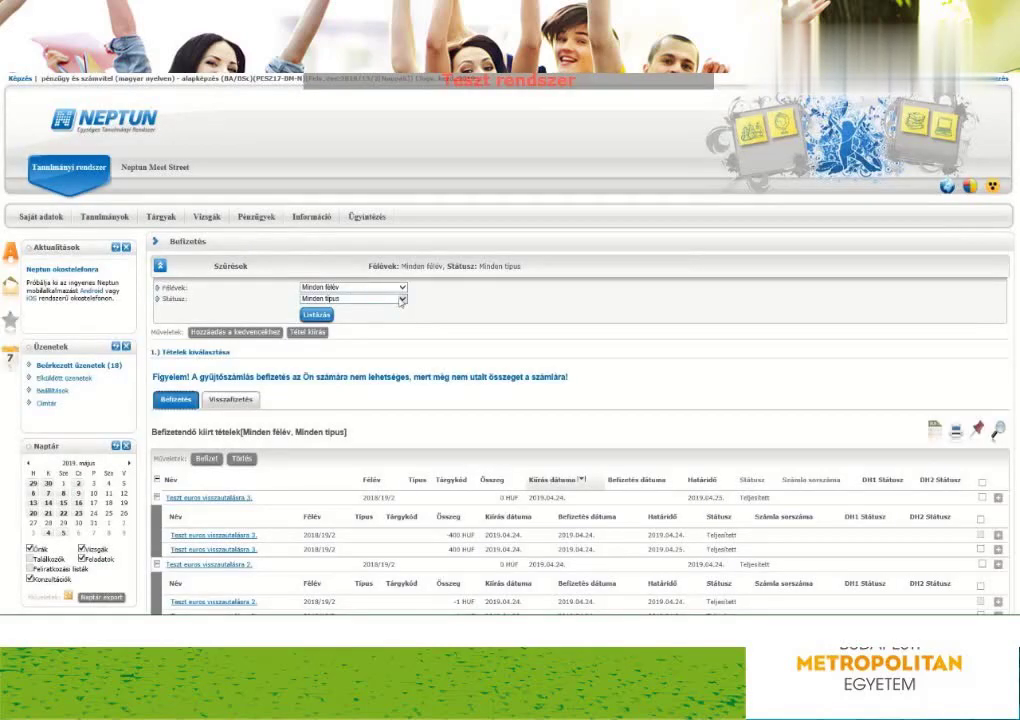
pyautogui.click(400, 299)
pyautogui.click(375, 306)
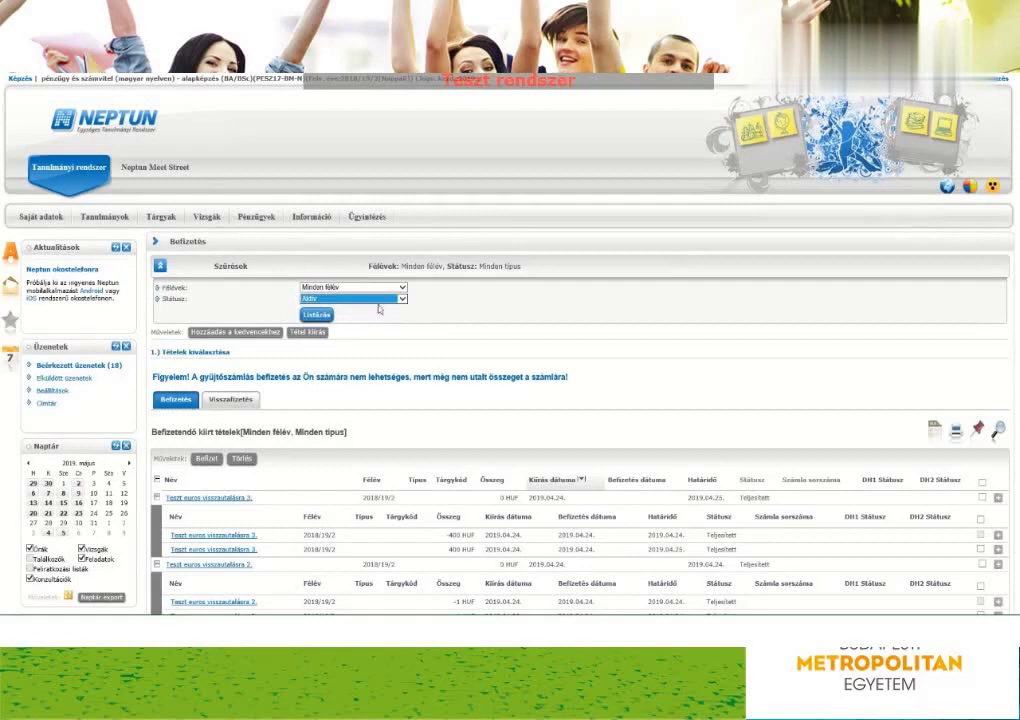
pyautogui.click(320, 316)
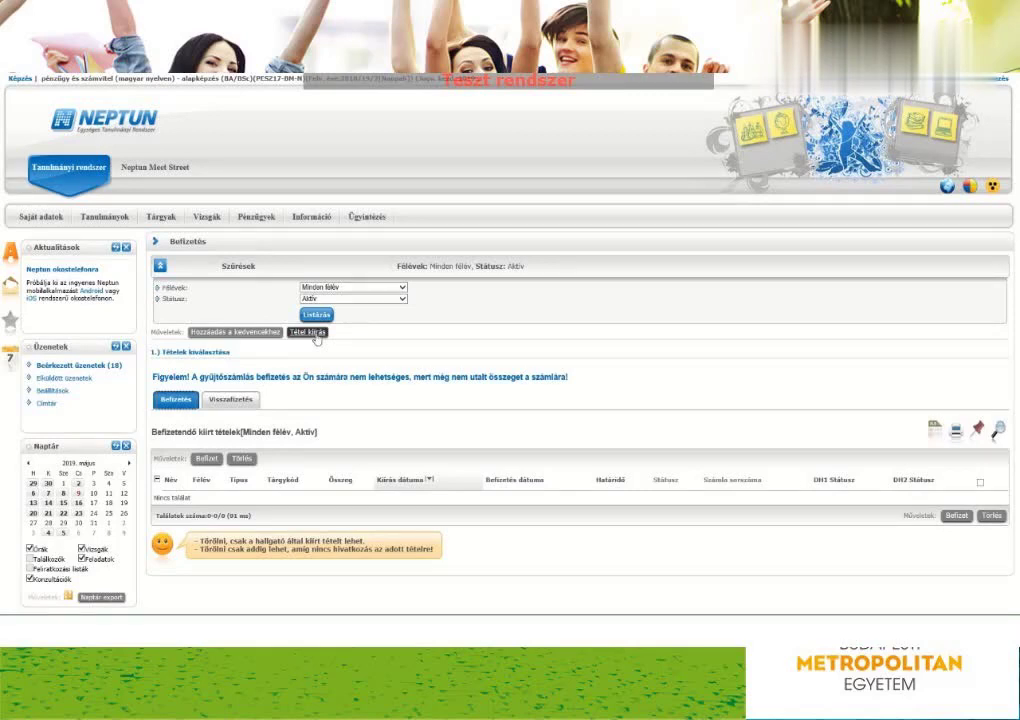
# Step: Try to register for the Gazdasági matematika I. exam on 2019.07.01. at 11:00 from the third page of the exam list
pyautogui.click(216, 241)
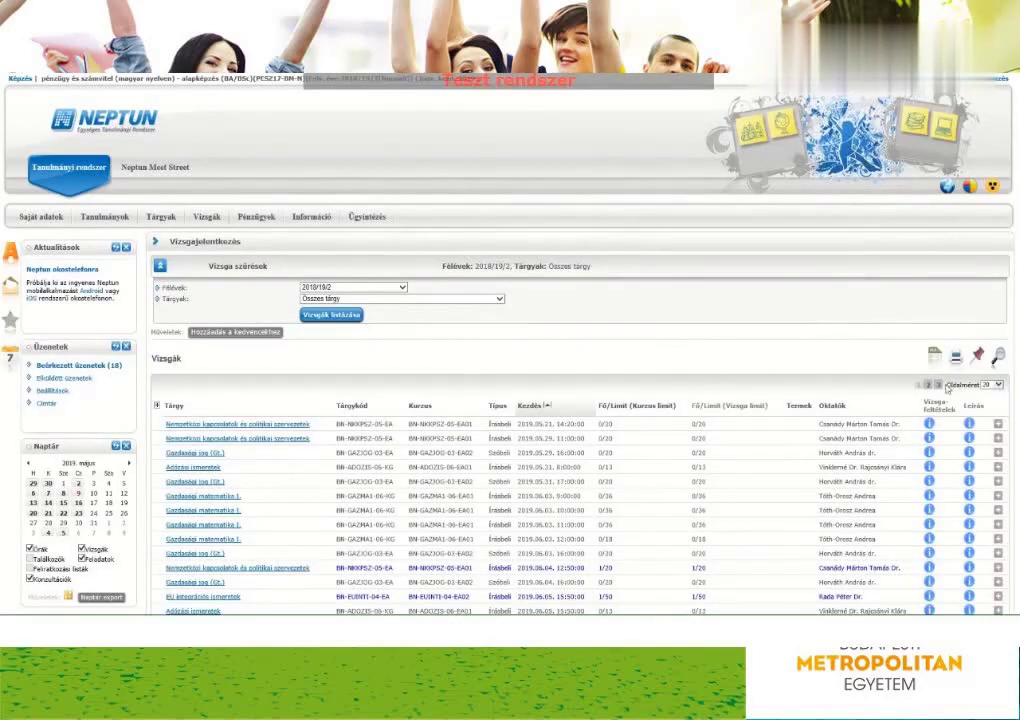
pyautogui.click(937, 384)
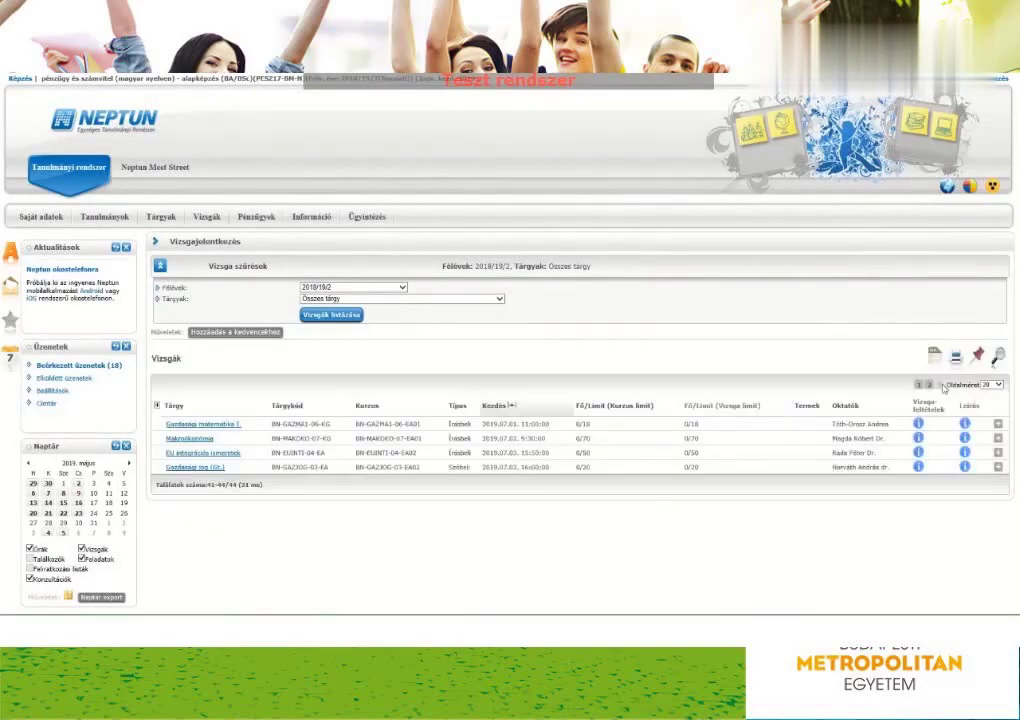
pyautogui.click(997, 426)
pyautogui.click(889, 384)
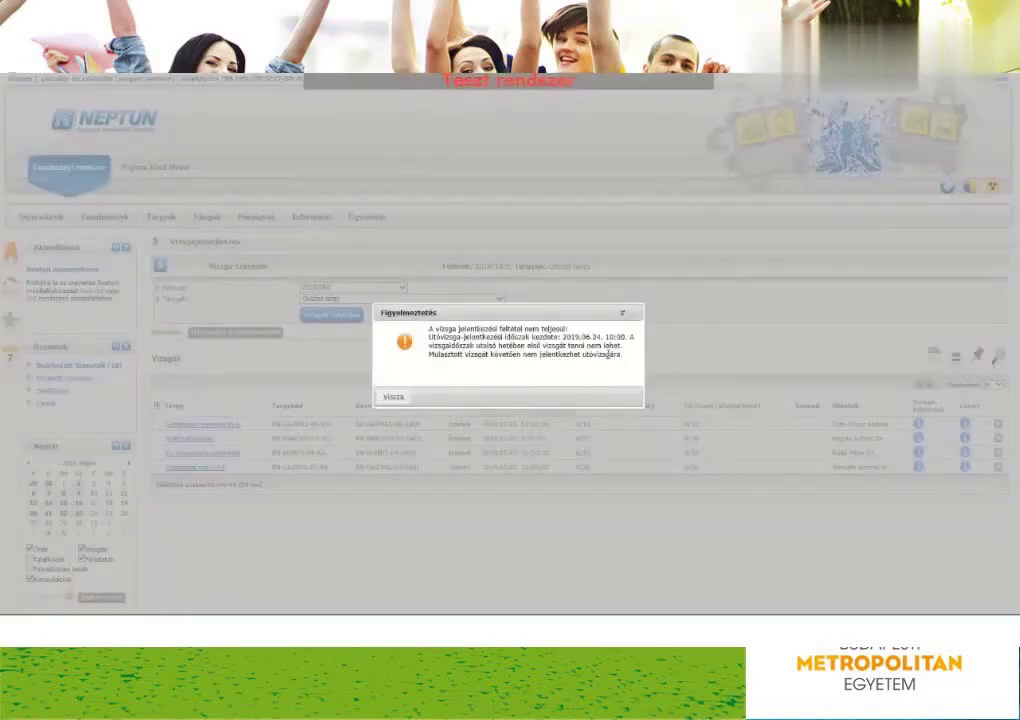
pyautogui.click(388, 399)
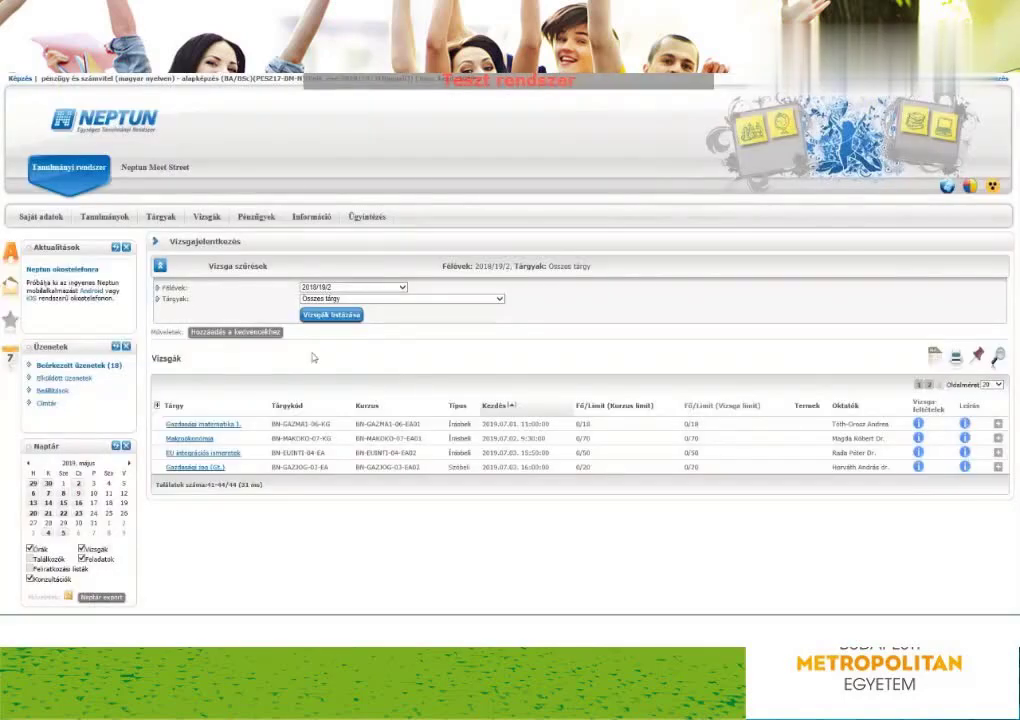
# Step: Create an Ismételt vizsgadíj payment item for EU integrációs ismeretek (BN-EUINTI-04-EA) in the 2018/19/2 semester
pyautogui.click(257, 232)
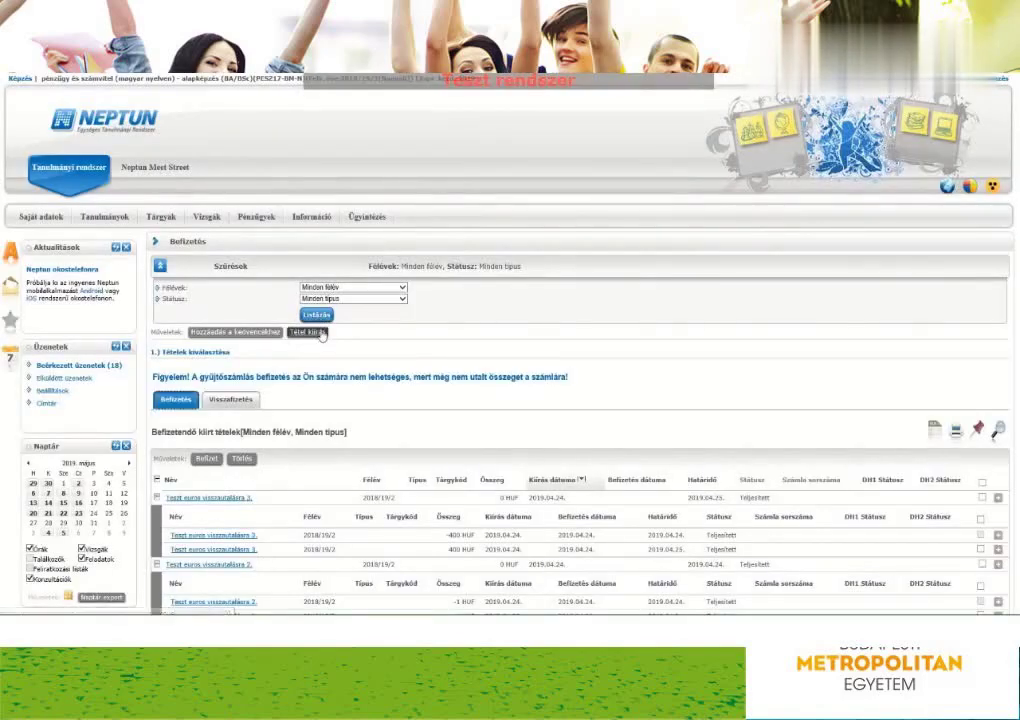
pyautogui.click(322, 334)
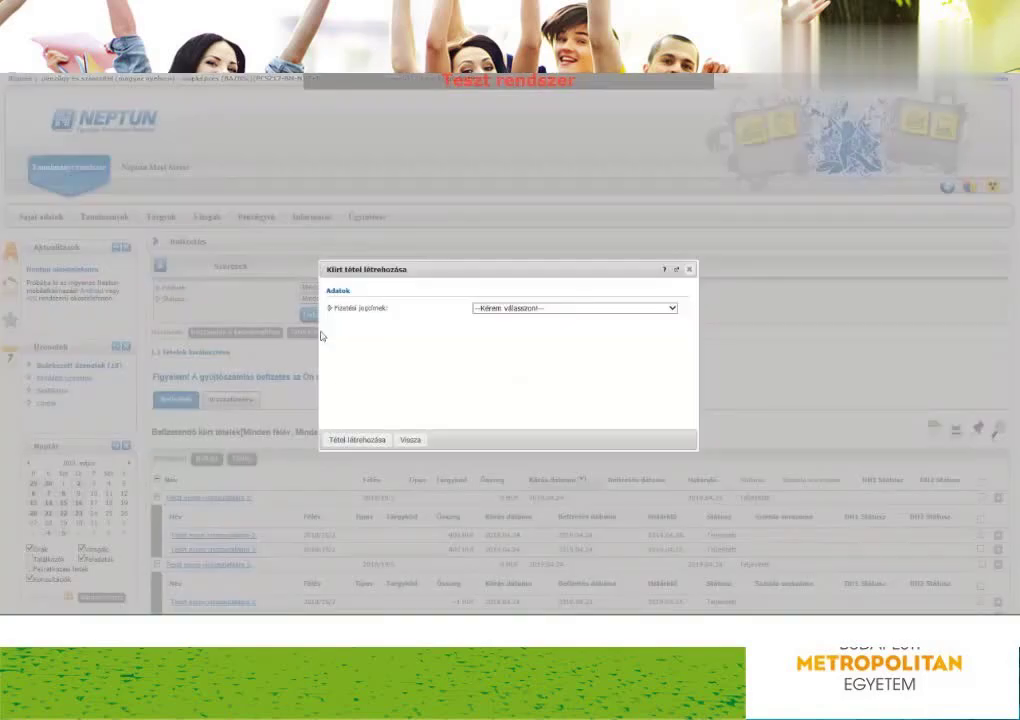
pyautogui.click(674, 311)
pyautogui.click(667, 317)
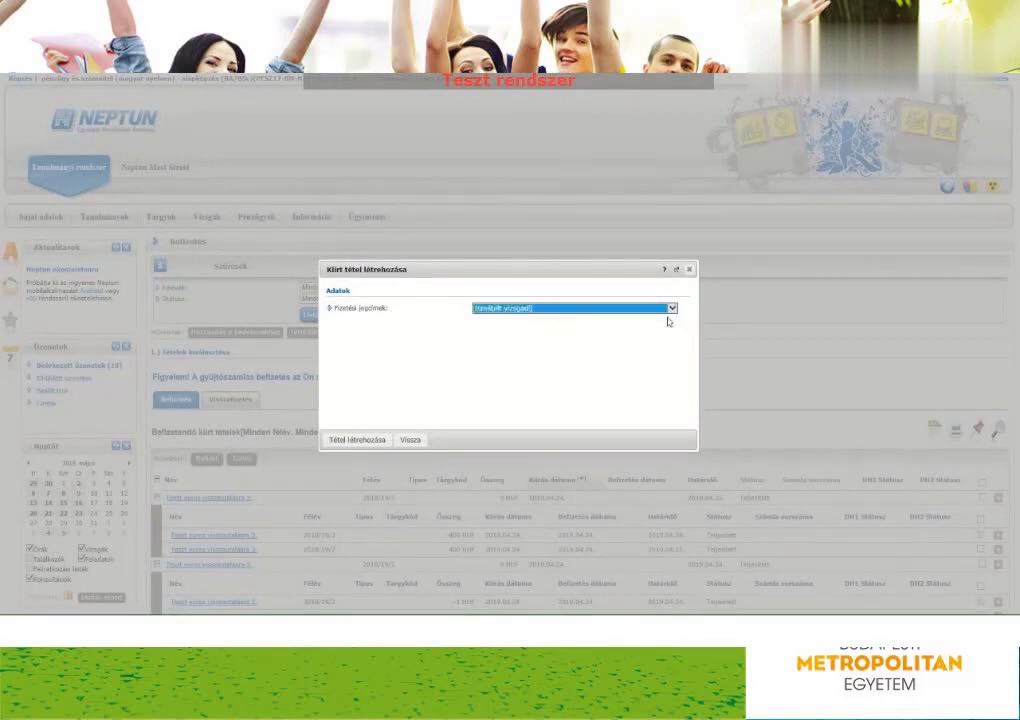
pyautogui.click(672, 331)
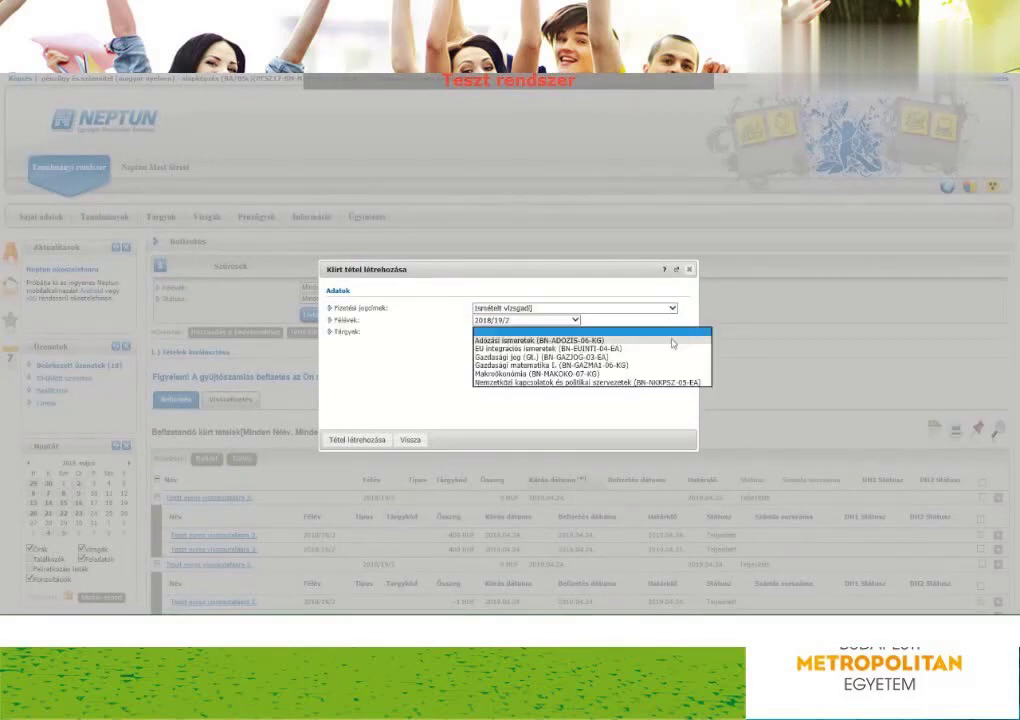
pyautogui.click(666, 350)
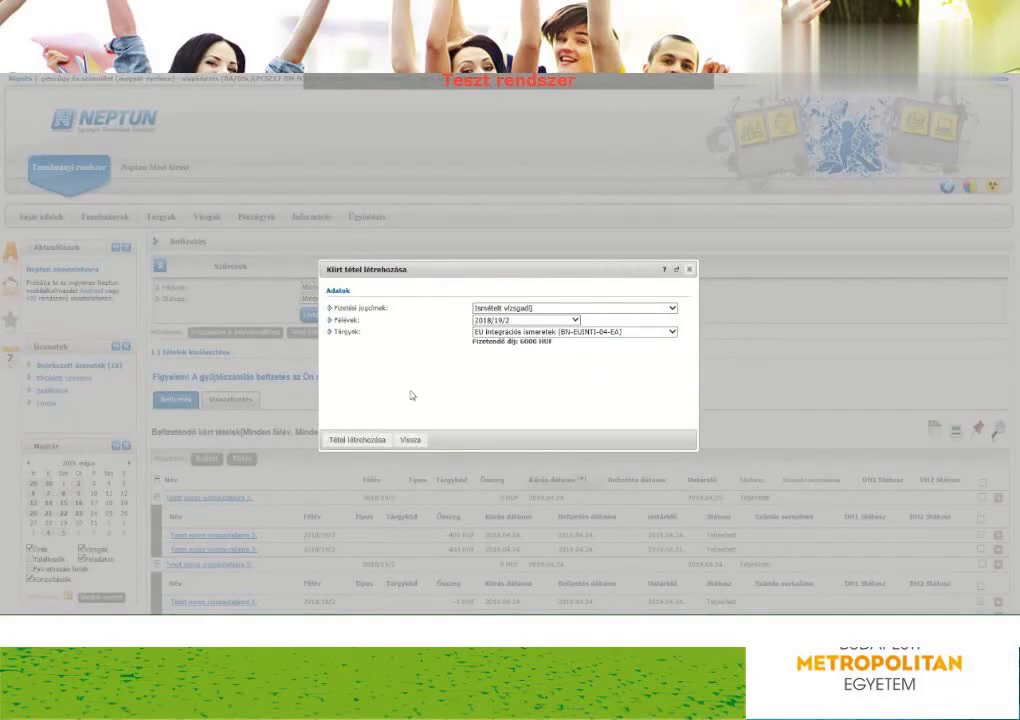
pyautogui.click(357, 441)
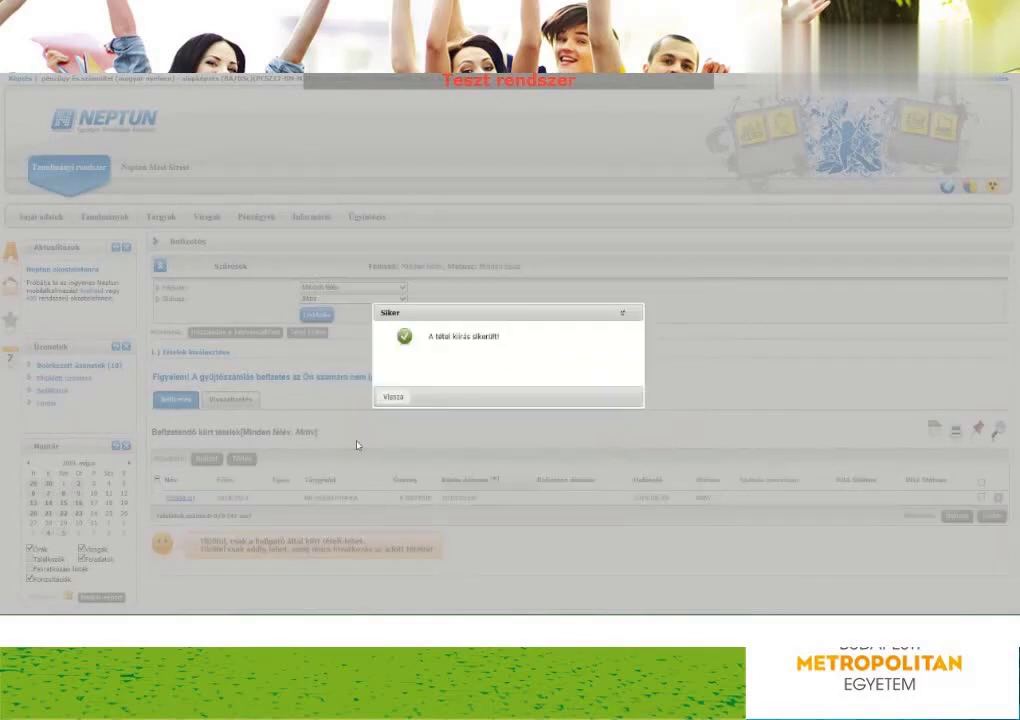
pyautogui.click(392, 396)
# Step: Start paying the EU integrációs ismeretek exam fee with SimplePay bank card payment selected, and return to the payment items without paying
pyautogui.click(981, 497)
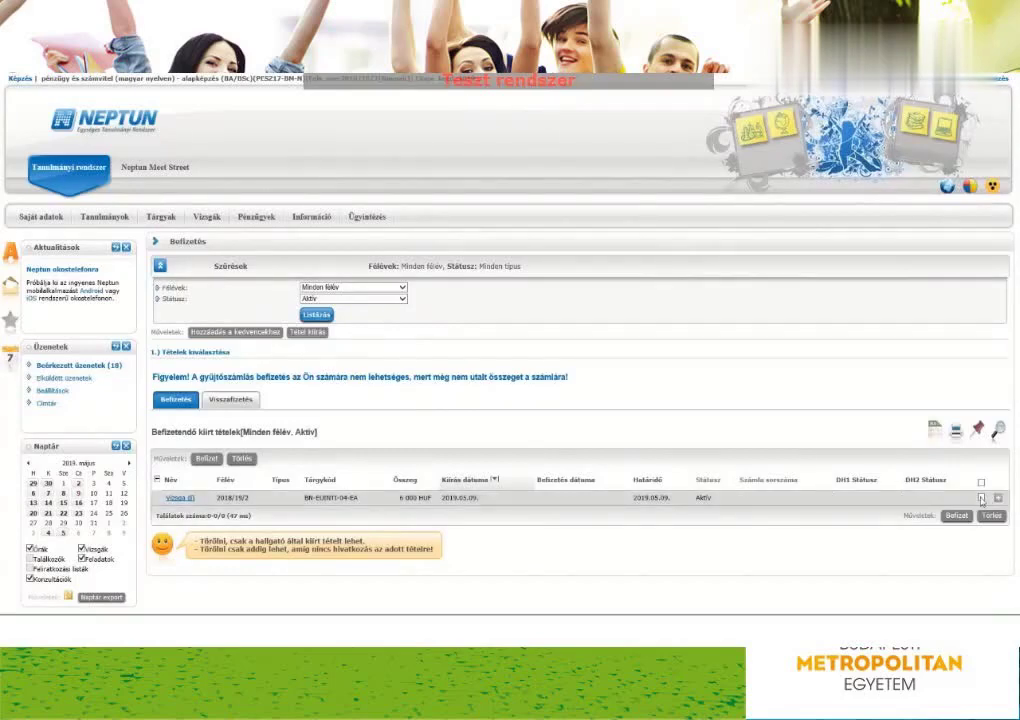
pyautogui.click(957, 515)
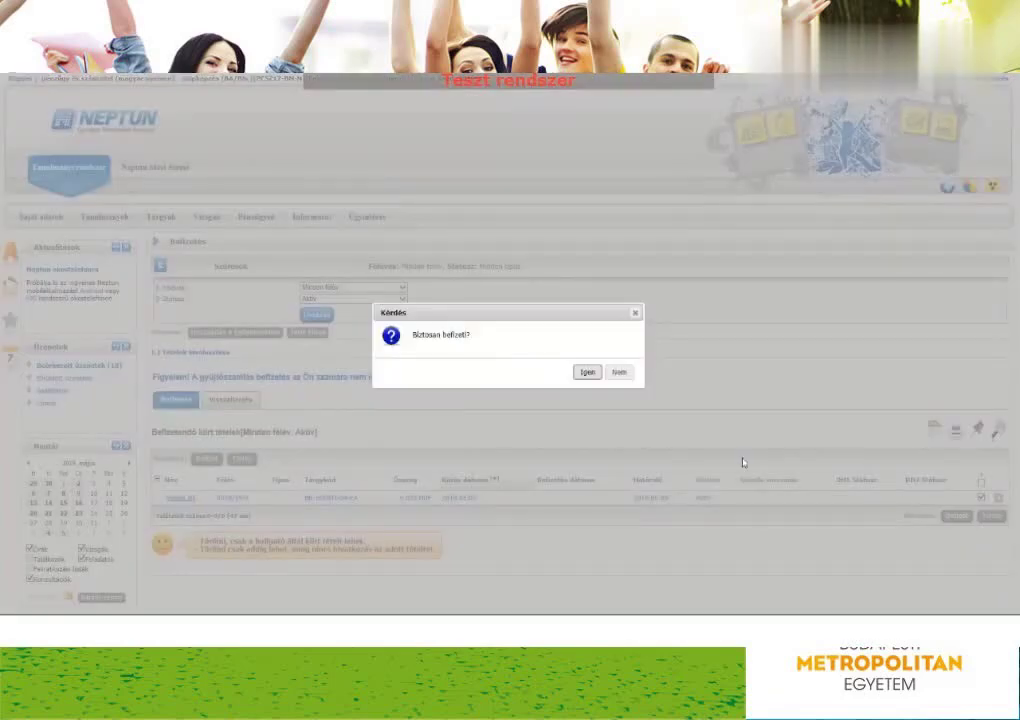
pyautogui.click(587, 373)
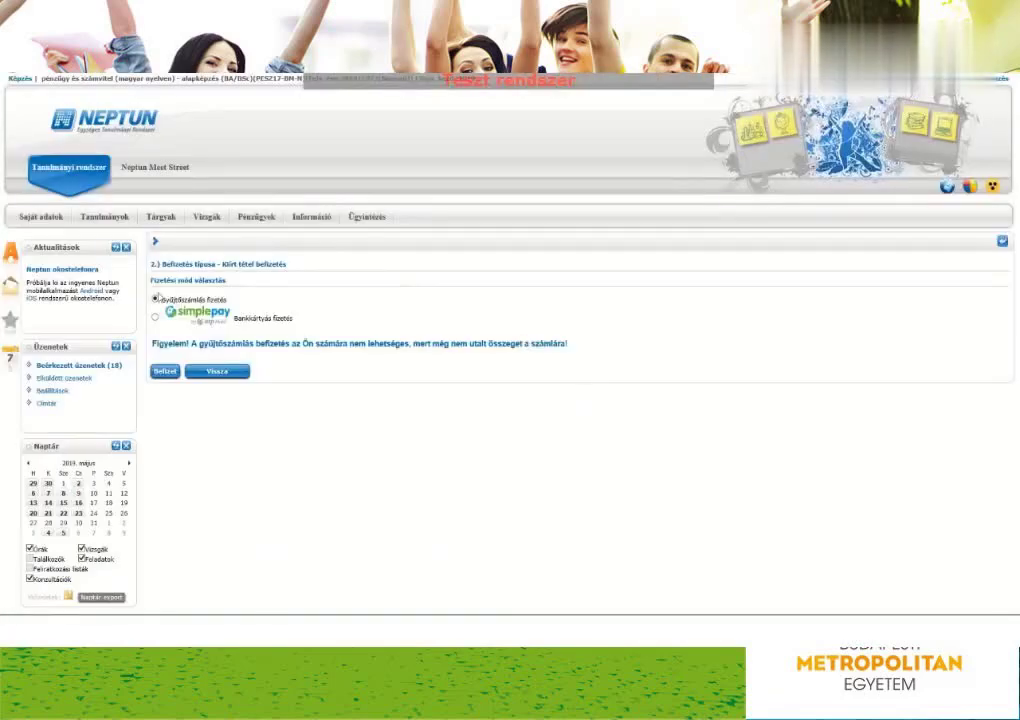
pyautogui.click(154, 318)
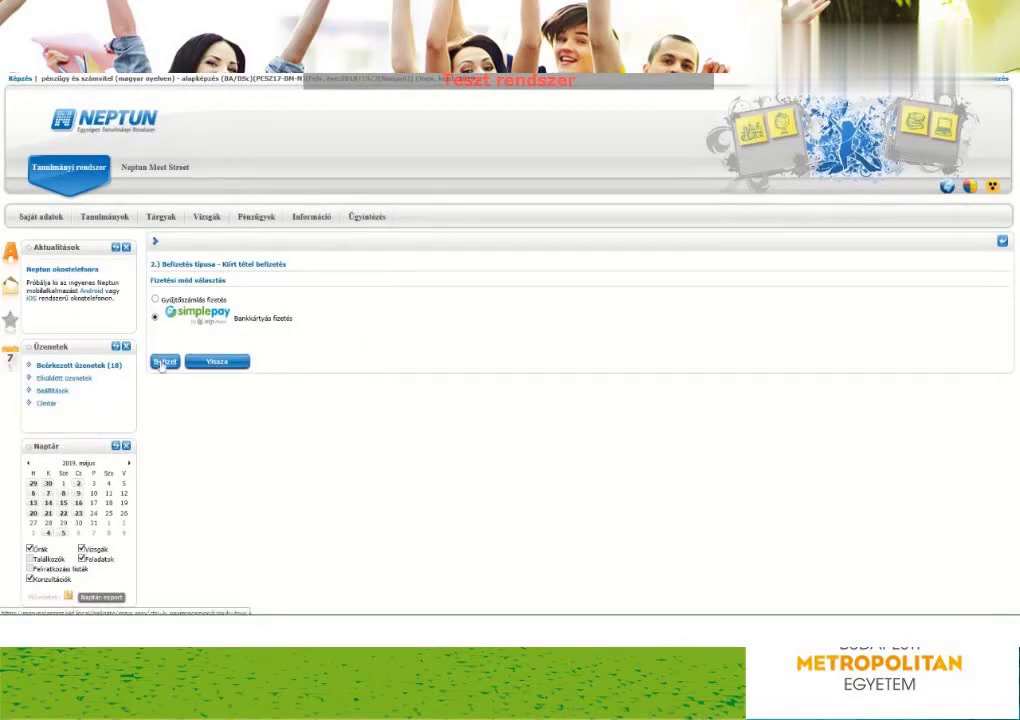
pyautogui.click(216, 363)
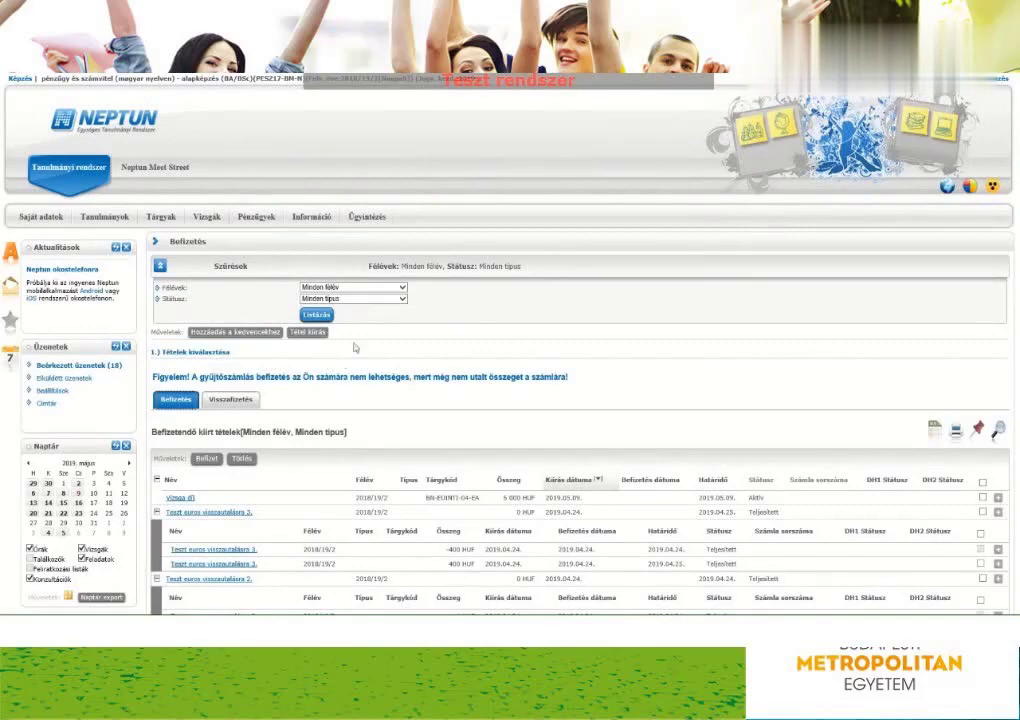
# Step: Create a Szolgáltatás jogcím item for 2018/19/2 with the type Mulasztott vizsga díj (10000 HUF) for Nemzetközi kapcsolatok és politikai szervezetek
pyautogui.click(307, 332)
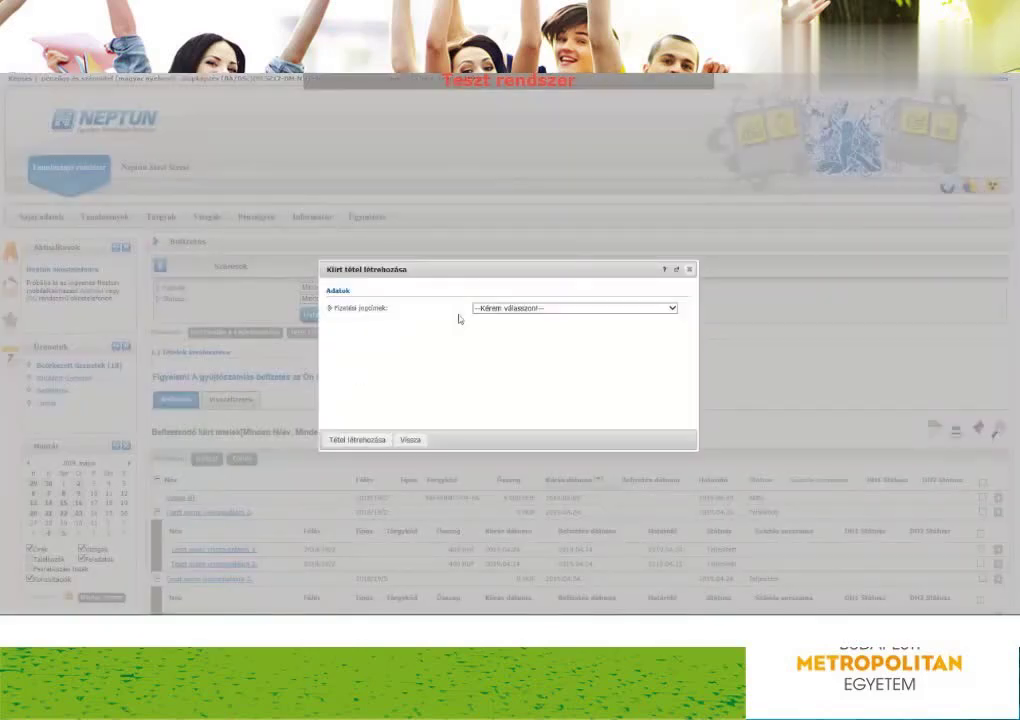
pyautogui.click(669, 310)
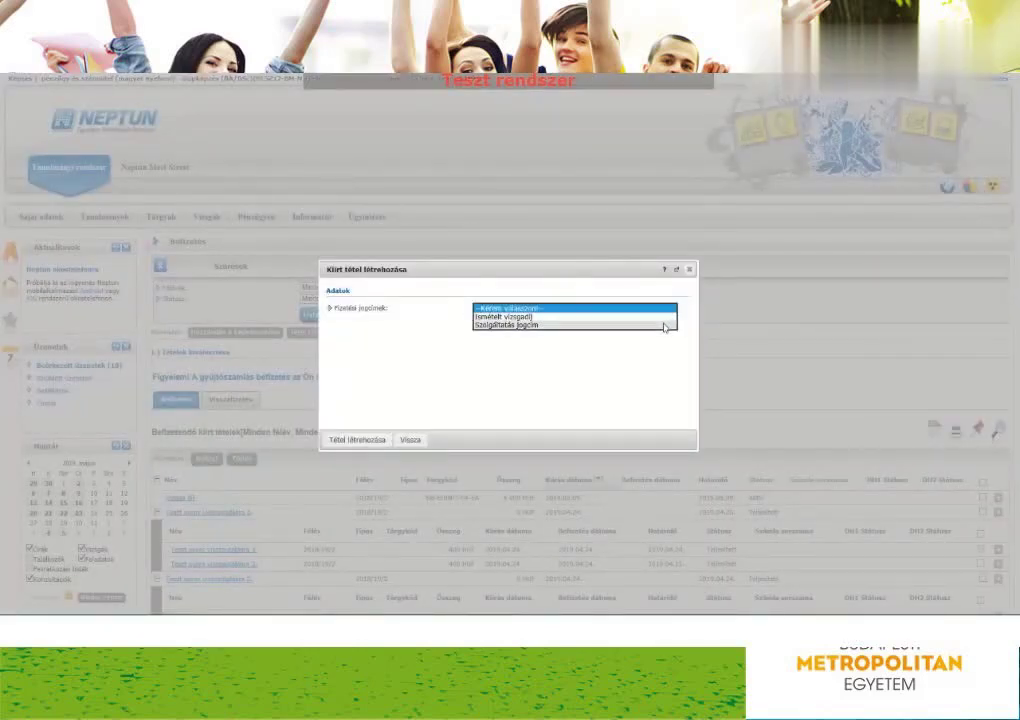
pyautogui.click(665, 324)
pyautogui.click(575, 320)
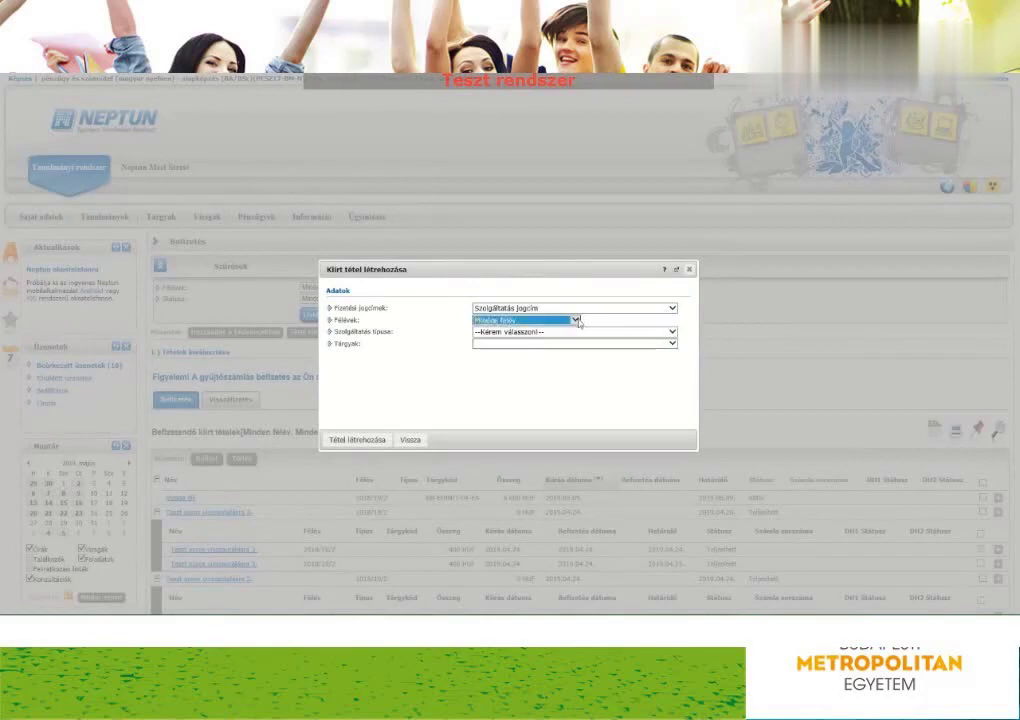
pyautogui.click(563, 338)
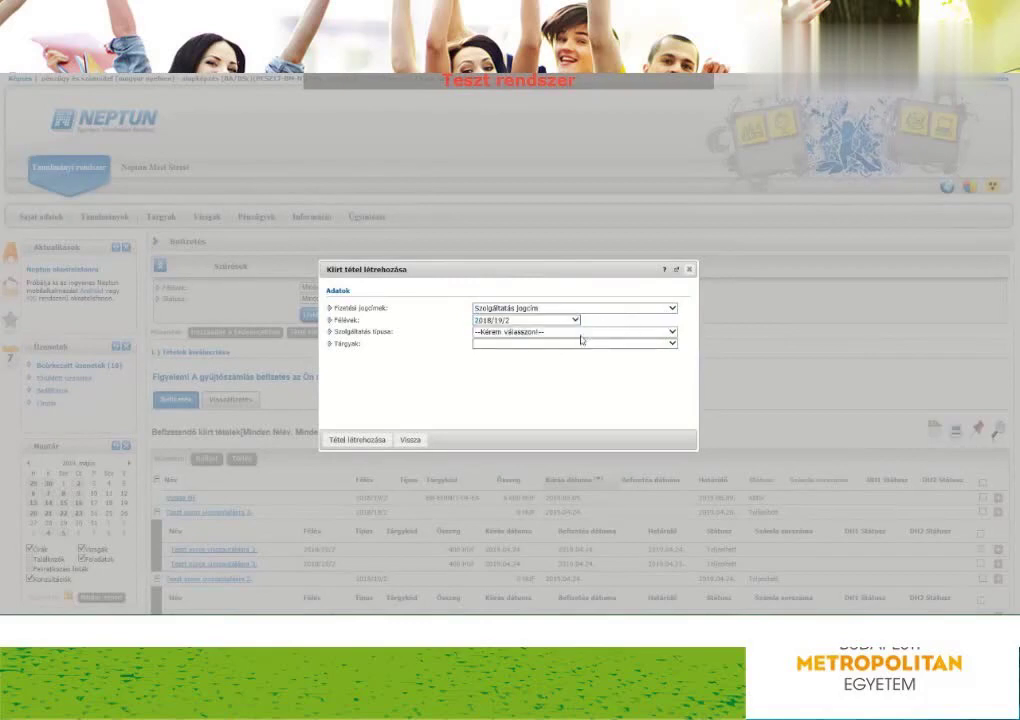
pyautogui.click(672, 333)
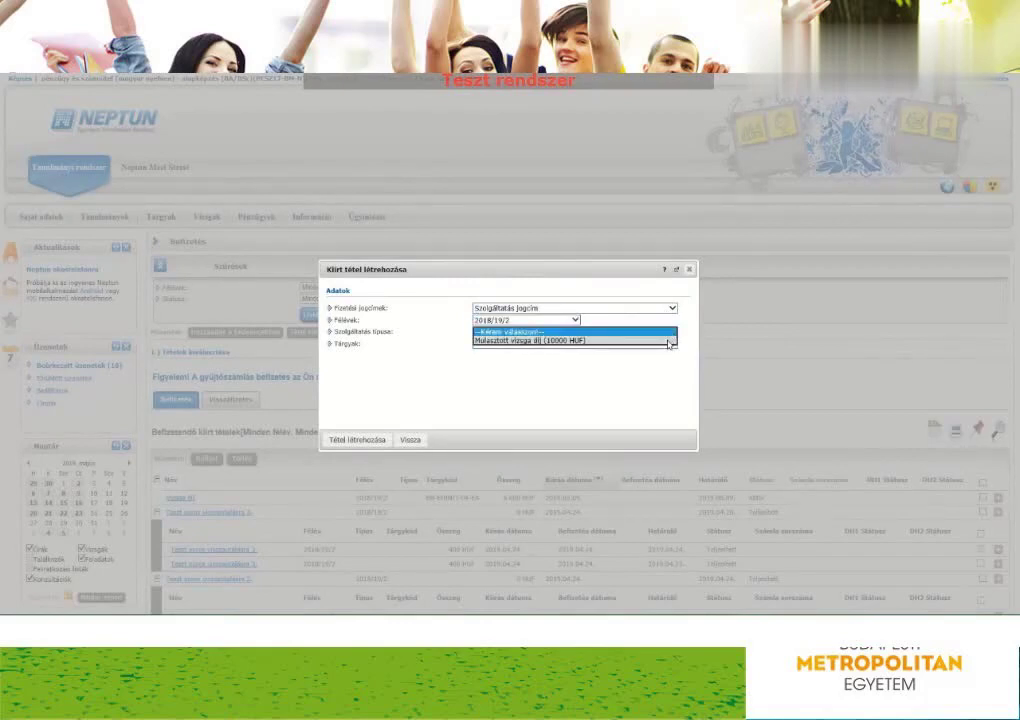
pyautogui.click(669, 341)
pyautogui.click(672, 345)
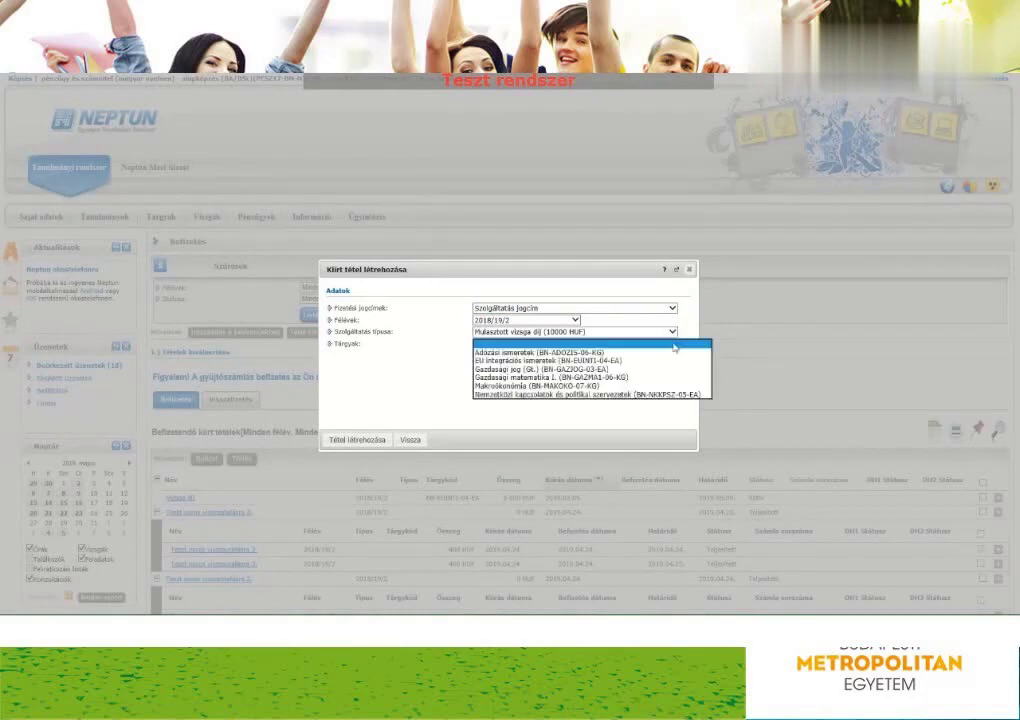
pyautogui.click(665, 395)
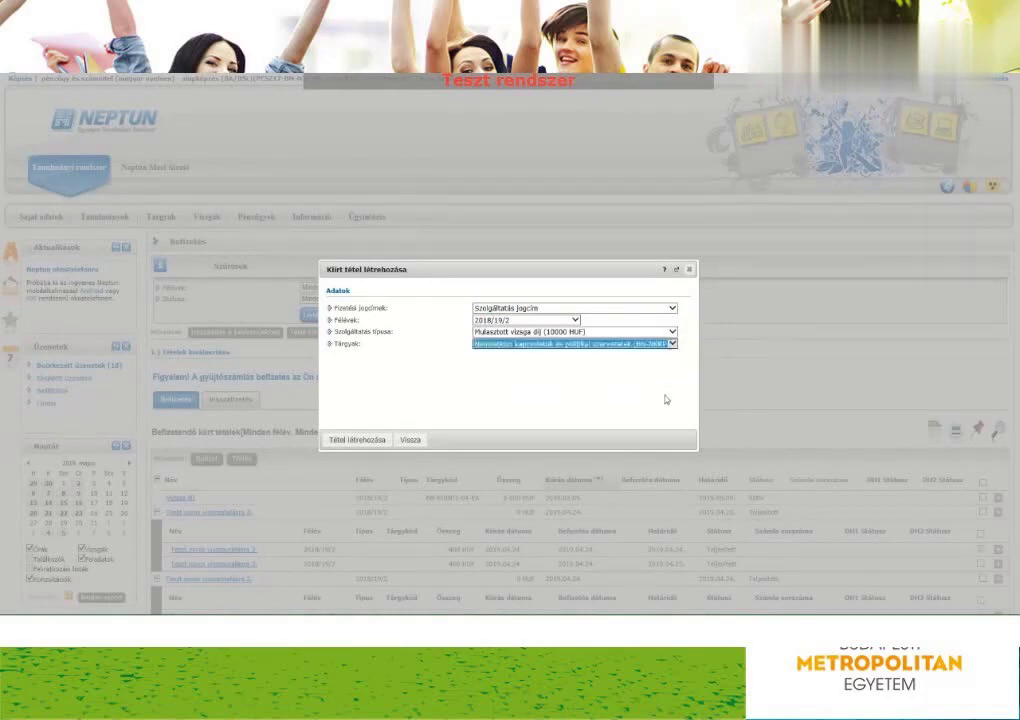
pyautogui.click(378, 442)
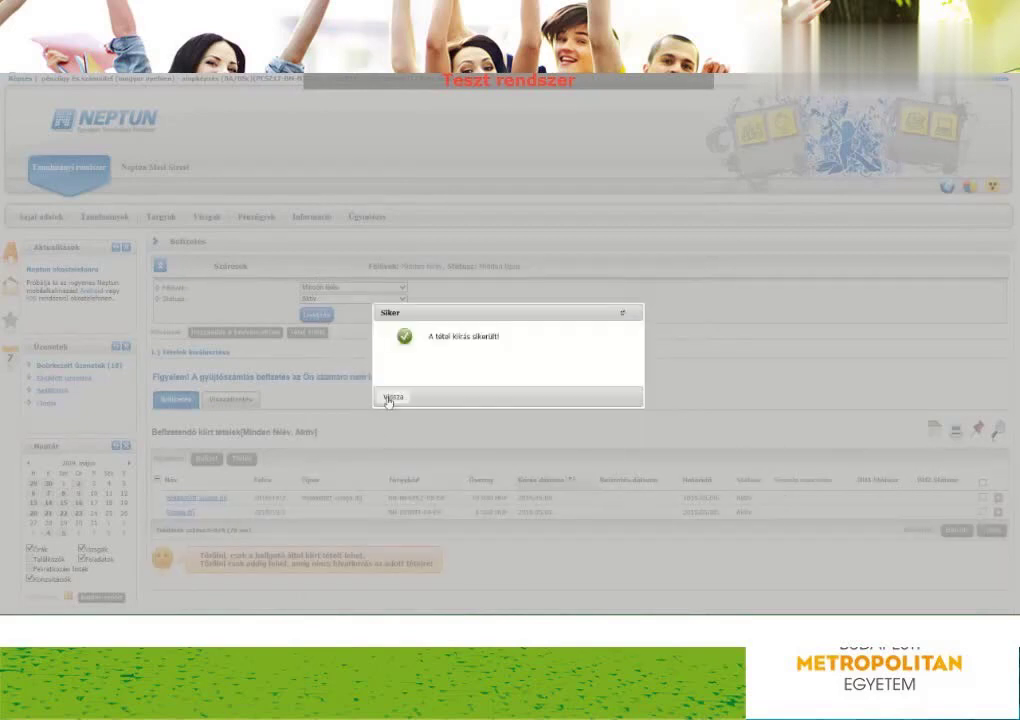
pyautogui.click(393, 398)
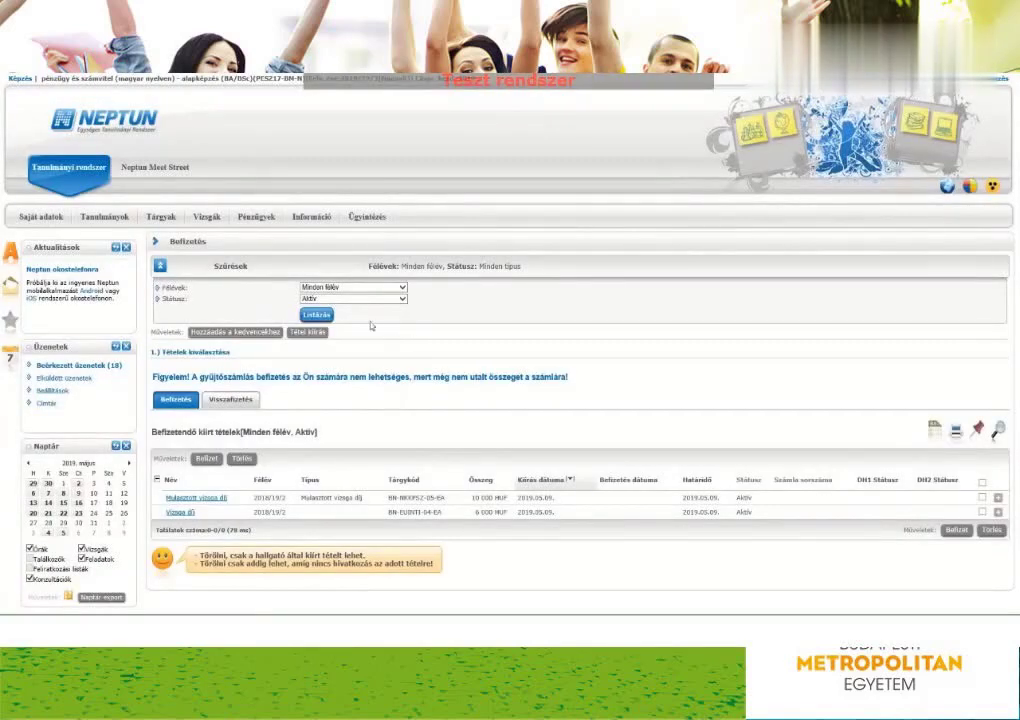
# Step: Create an Ismételt vizsgadíj payment item for Nemzetközi kapcsolatok és politikai szervezetek (BN-NKKPSZ-05-EA) in the 2018/19/2 semester
pyautogui.click(318, 334)
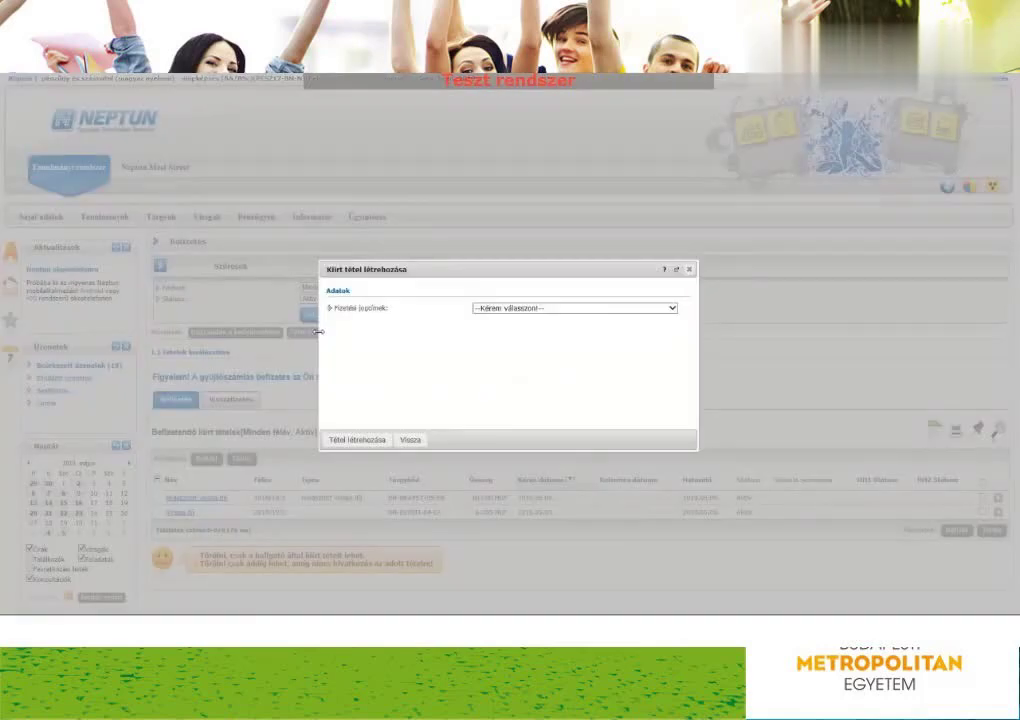
pyautogui.click(674, 310)
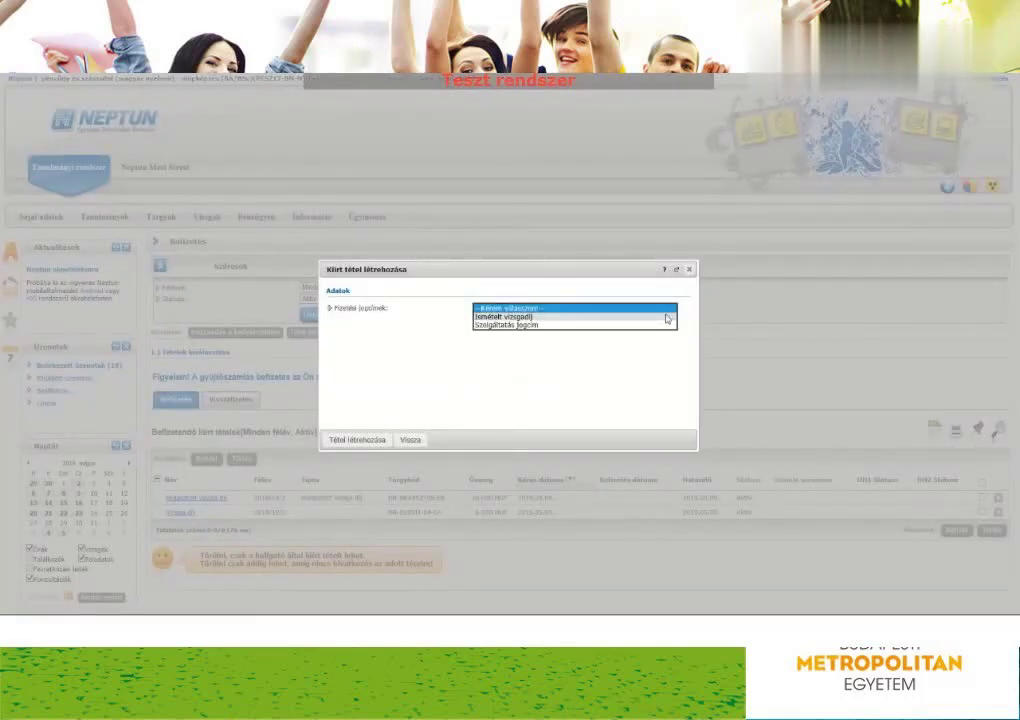
pyautogui.click(667, 317)
pyautogui.click(673, 332)
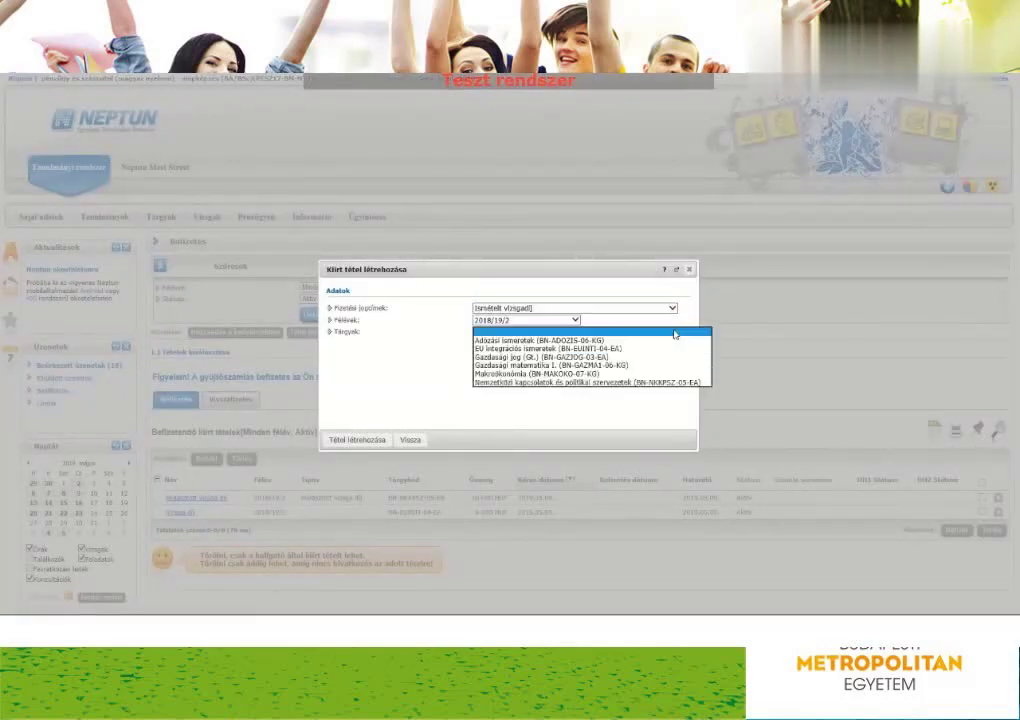
pyautogui.click(658, 383)
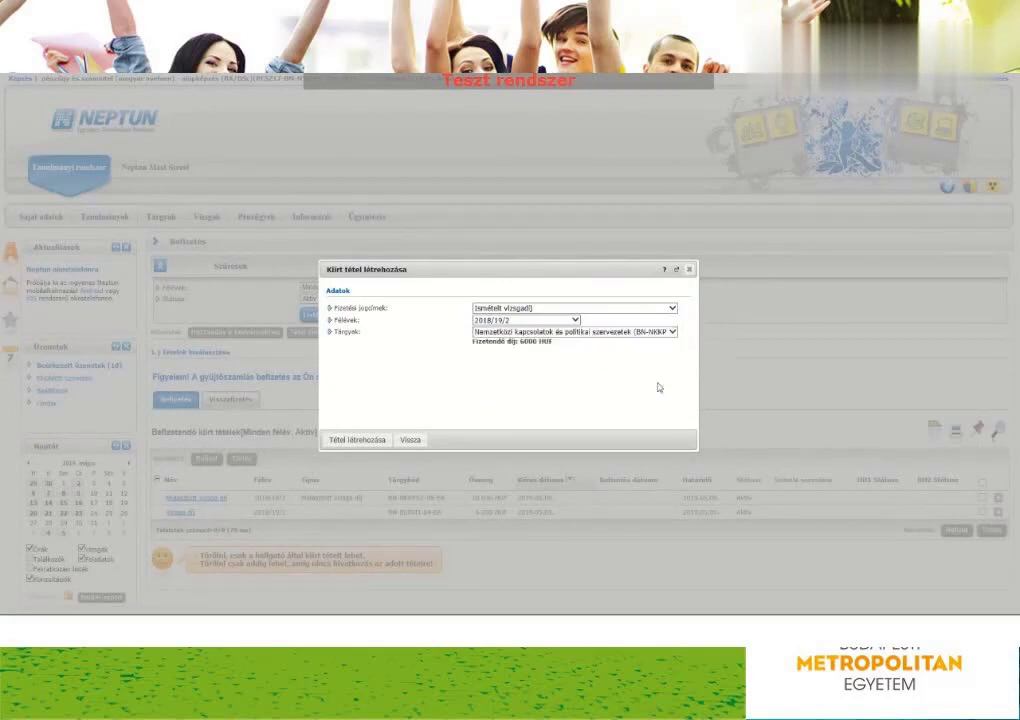
pyautogui.click(372, 441)
pyautogui.click(392, 397)
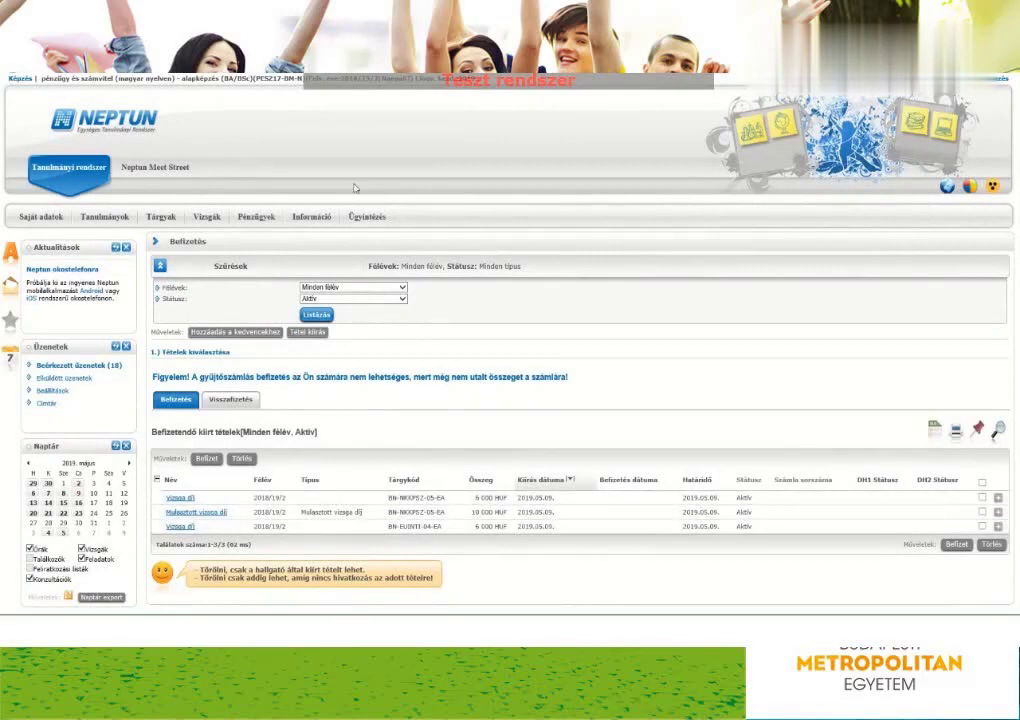
# Step: Open the Kérvények page listing the requests that can be filled in
pyautogui.moveTo(370, 220)
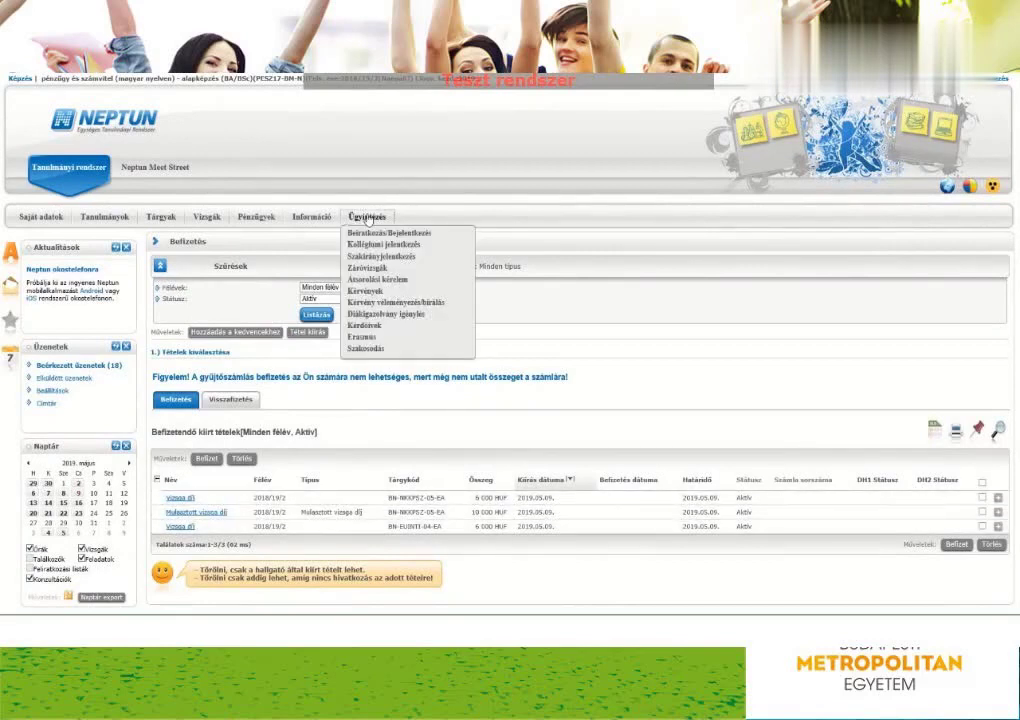
pyautogui.click(365, 292)
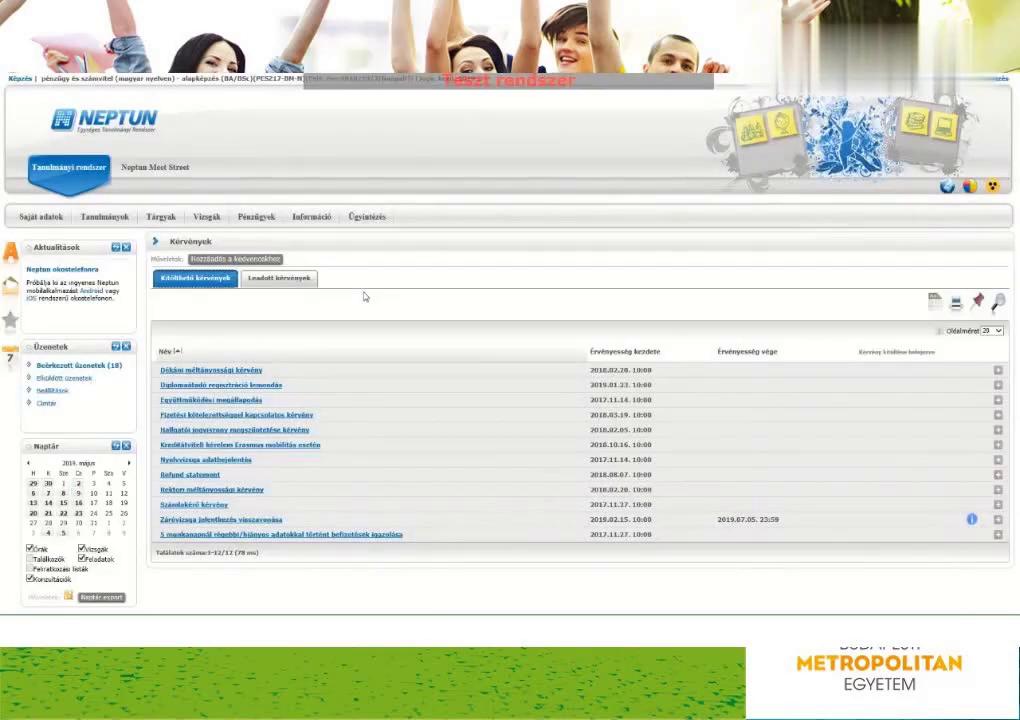